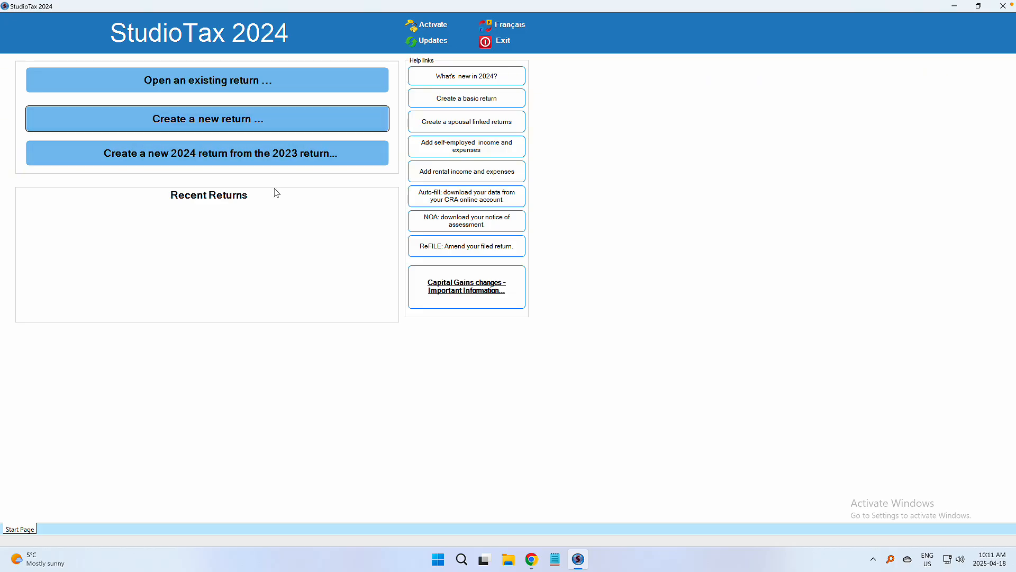
Step: Start a new 2024 tax return from the start page's 'Create a new return' option
left_click(246, 125)
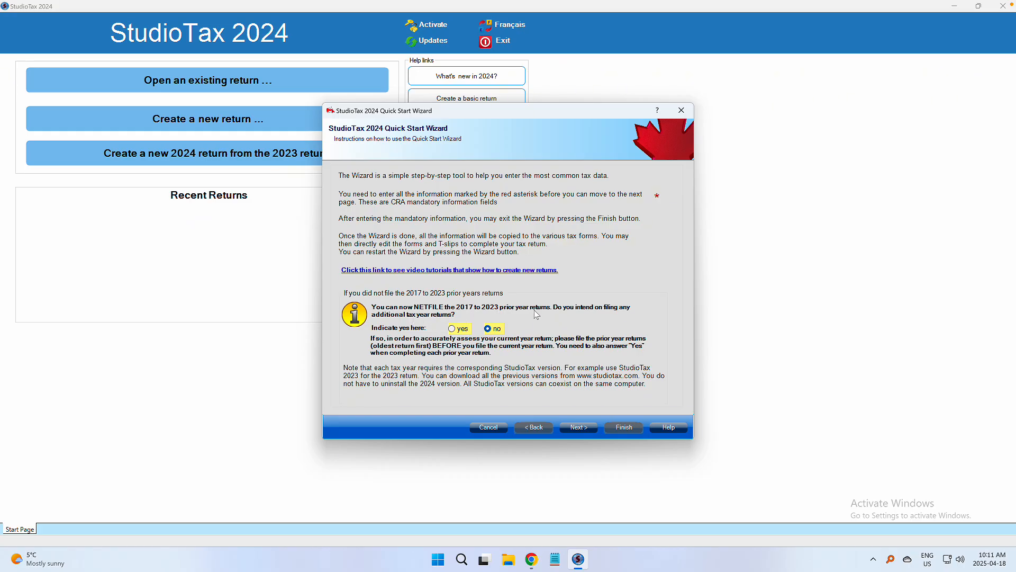
Step: Enter title Ms, the taxpayer's first and last name, and their SIN
left_click(579, 428)
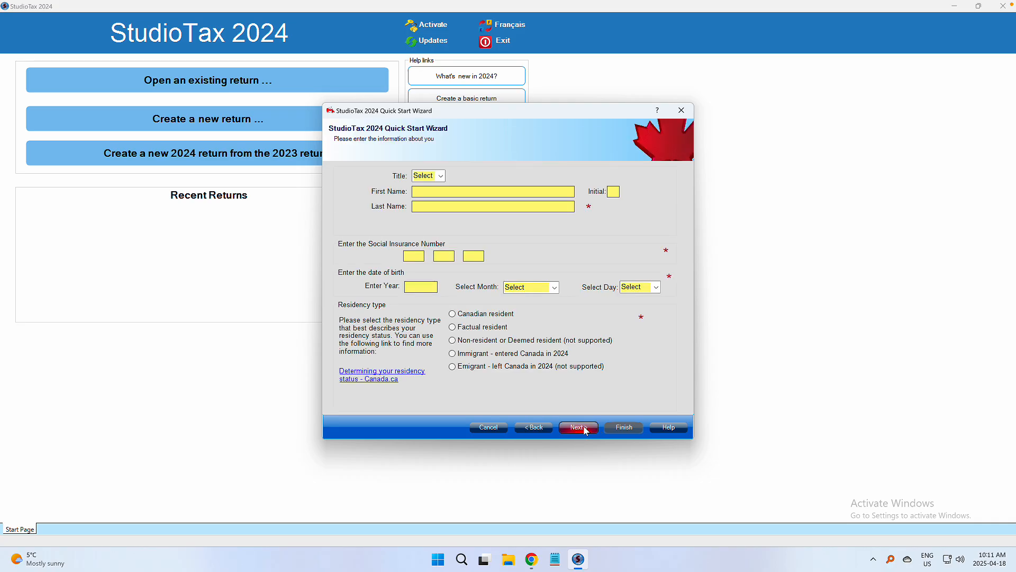
left_click(441, 177)
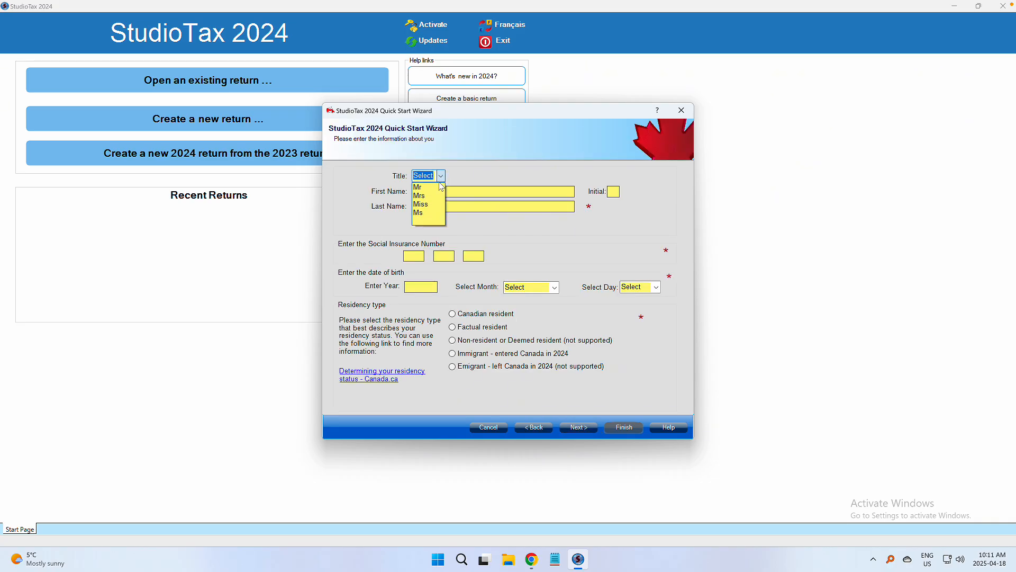
left_click(433, 214)
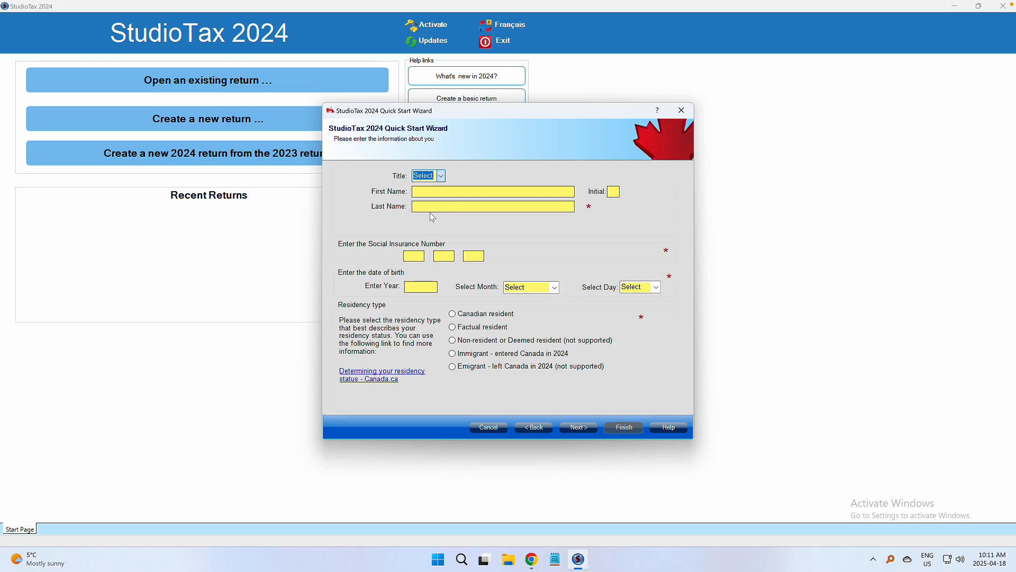
left_click(447, 194)
type("Jane")
key("Tab")
type("Smith")
type("456 789")
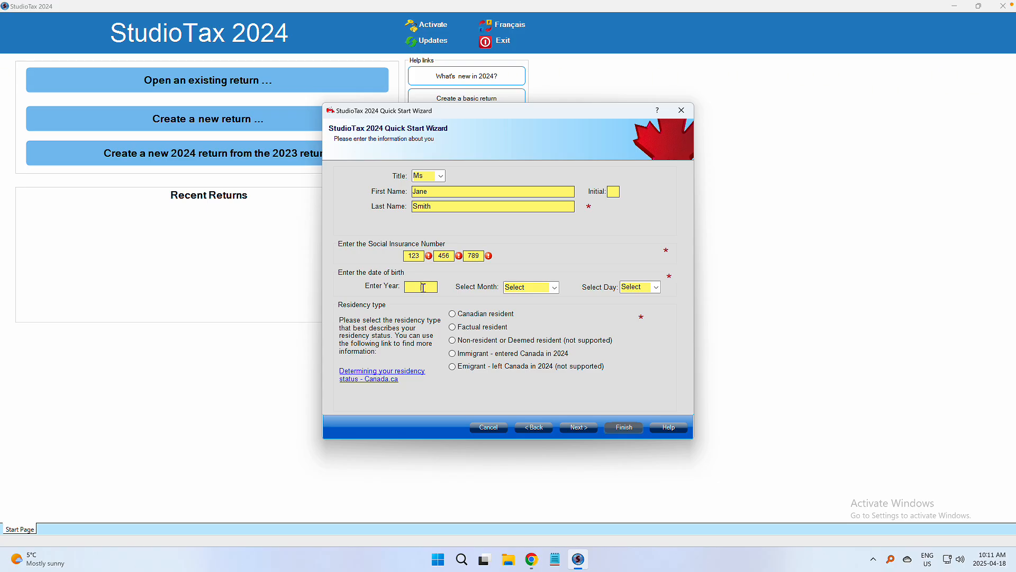
Step: Set the birth date to January 1, 1990 and mark the taxpayer as a Canadian resident
left_click(424, 287)
type("1990")
left_click(553, 288)
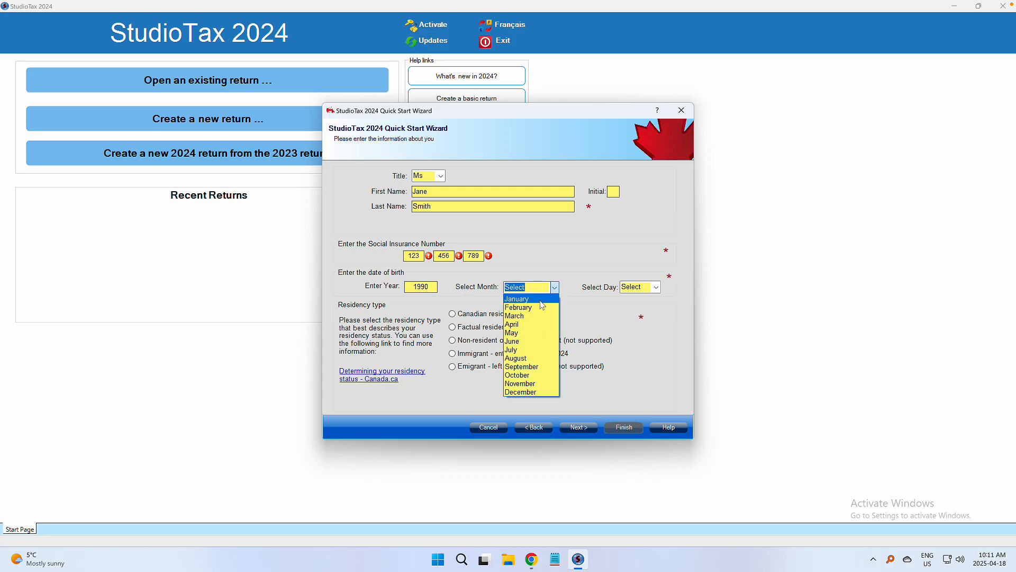
left_click(544, 303)
left_click(657, 287)
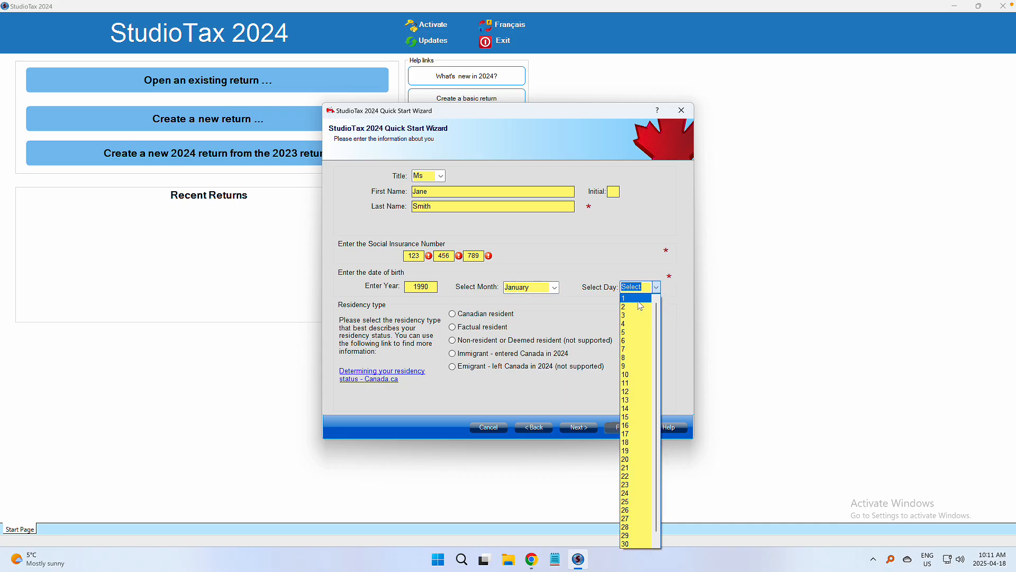
left_click(638, 300)
left_click(453, 314)
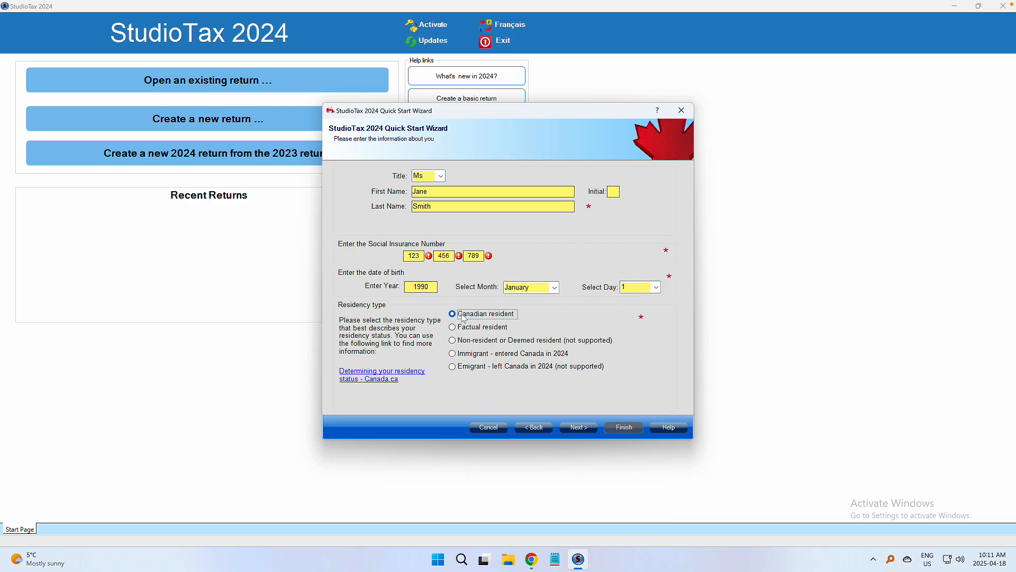
Step: Fill in the mailing address city, province BC and postal code
left_click(587, 429)
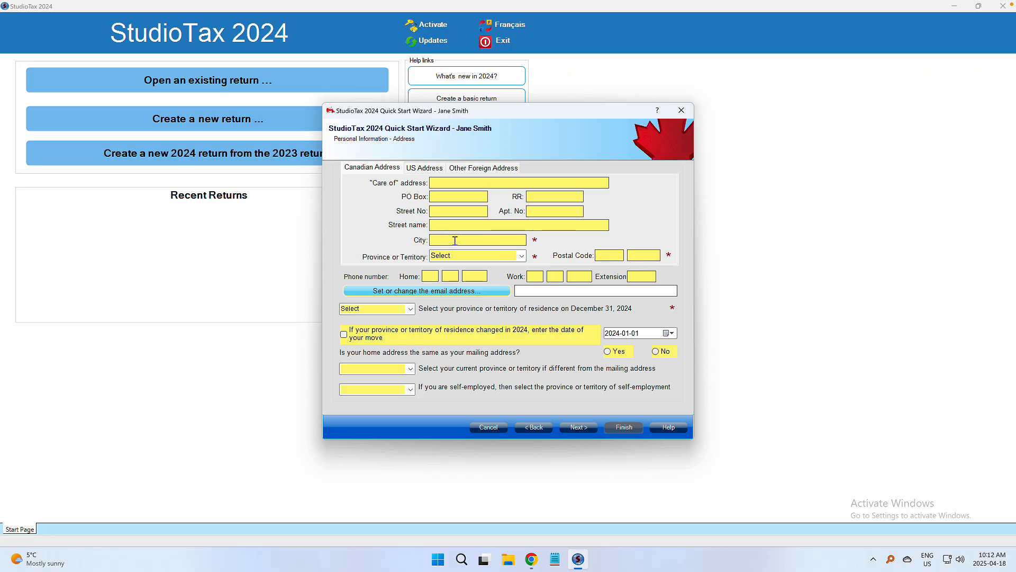
type("Vancouver")
key("Tab")
left_click(522, 255)
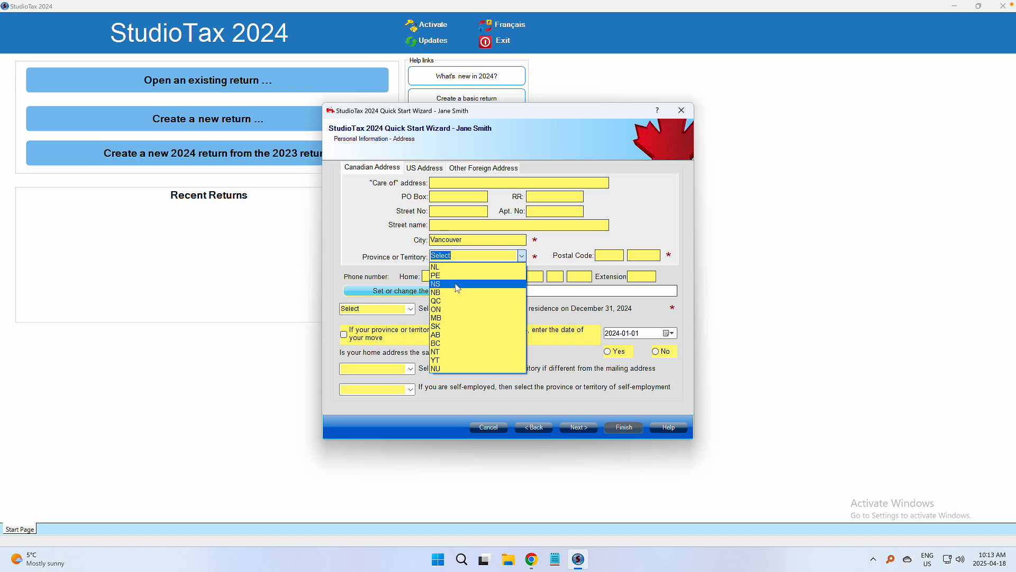
left_click(454, 343)
key("Tab")
type("T")
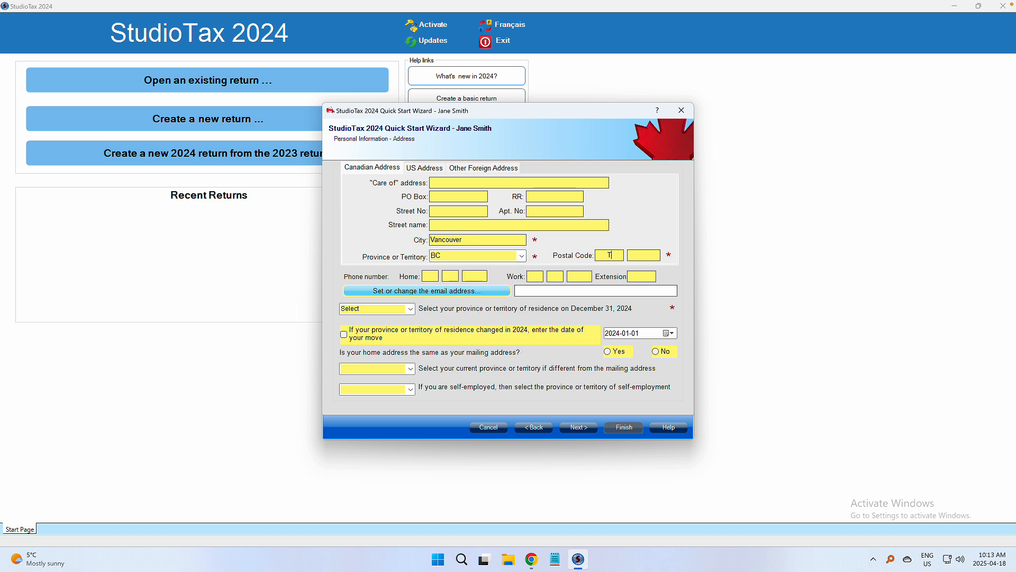
type("0T")
Step: Set British Columbia as residence province and confirm the home address matches the mailing address
left_click(413, 309)
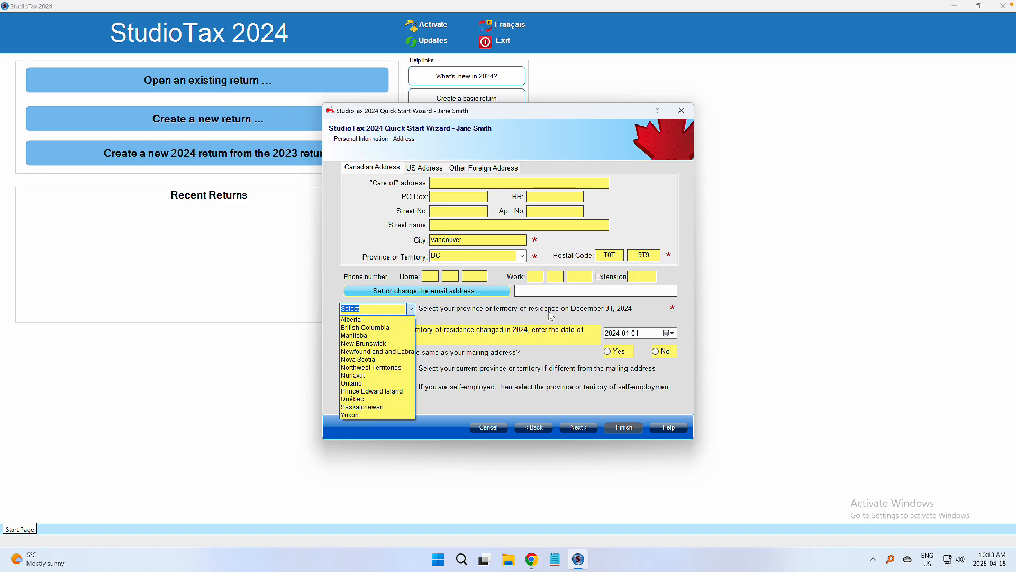
left_click(368, 327)
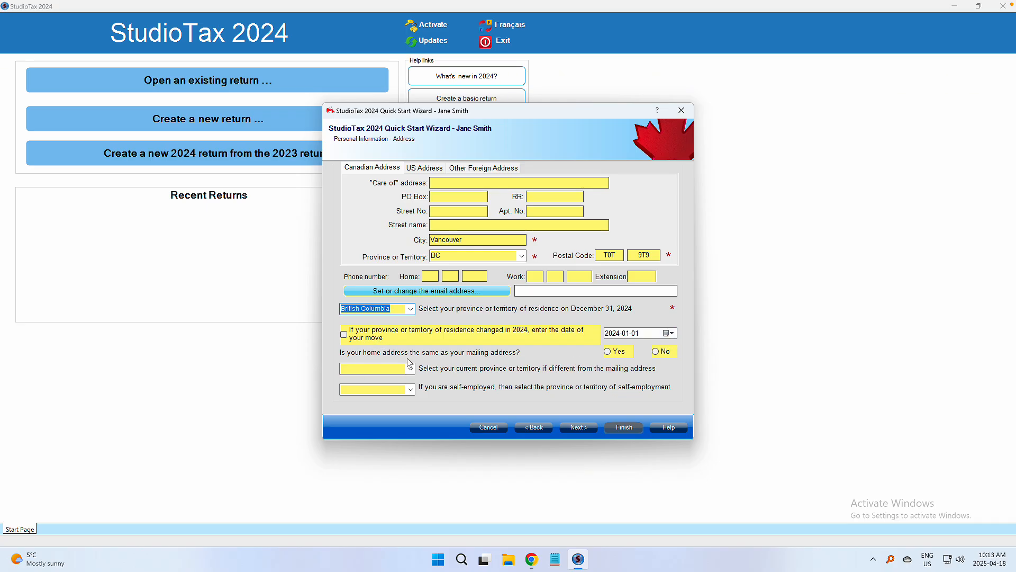
left_click(615, 352)
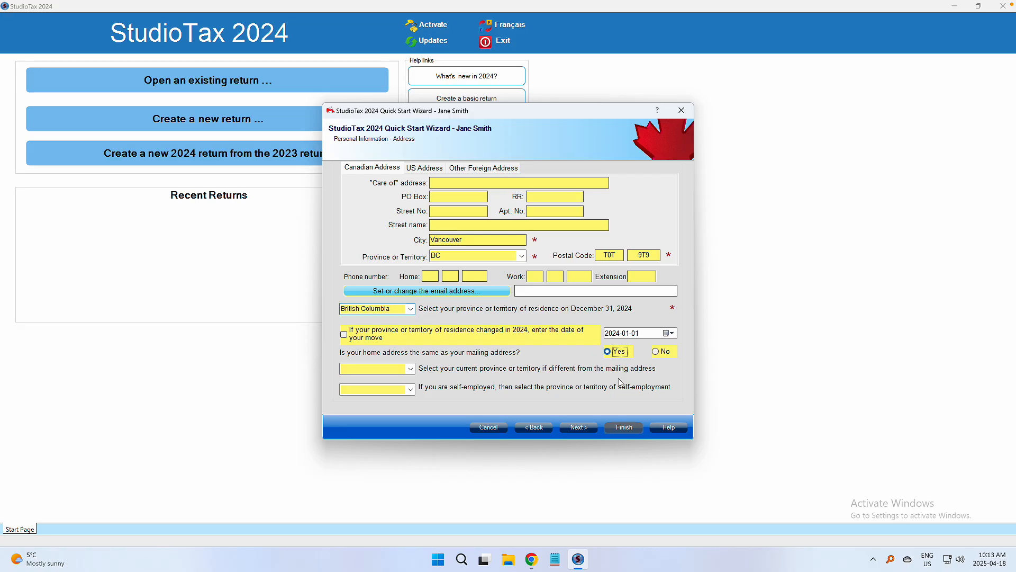
left_click(580, 426)
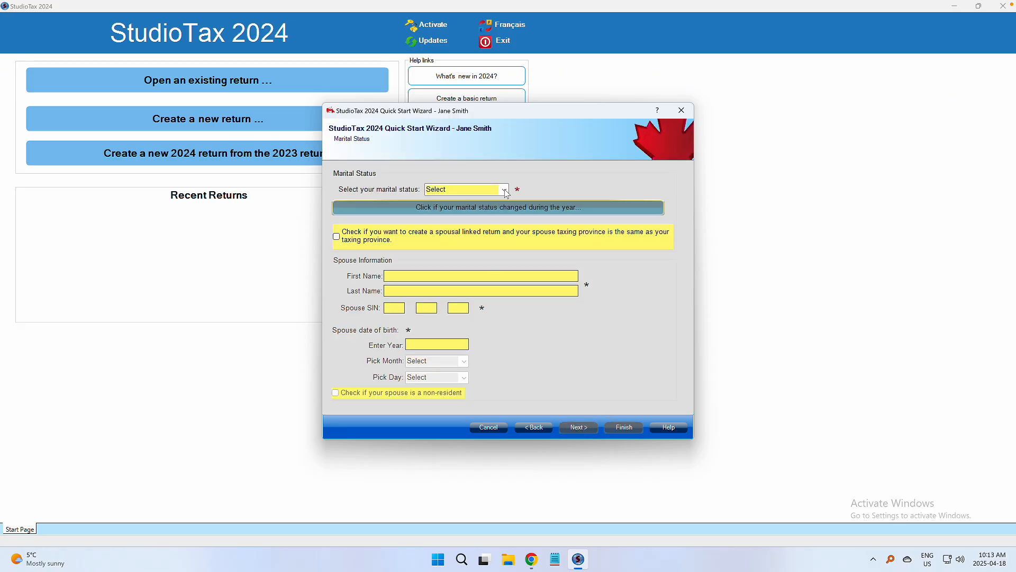
Step: Set marital status to Single, accepting the change prompt
left_click(504, 189)
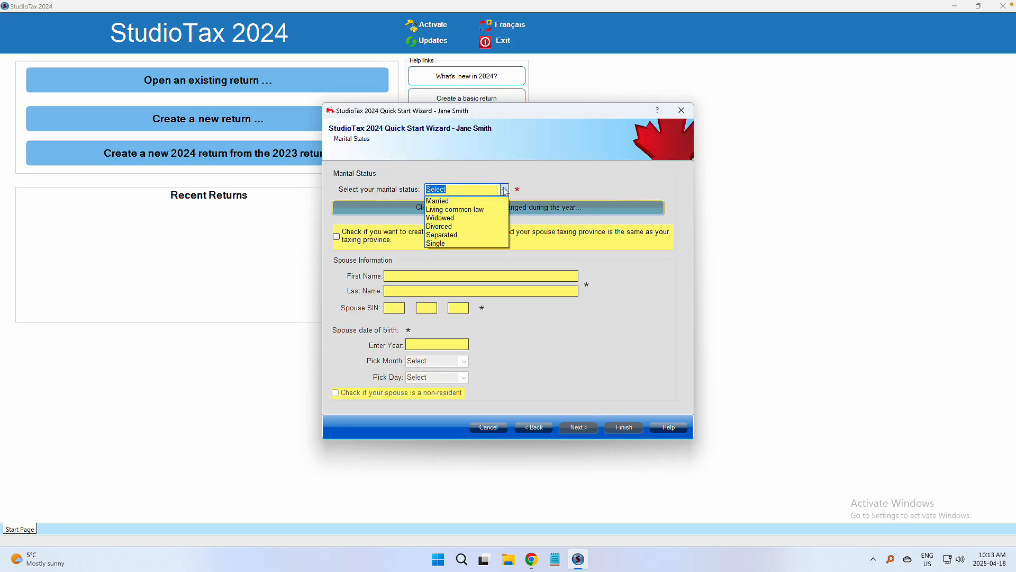
left_click(471, 243)
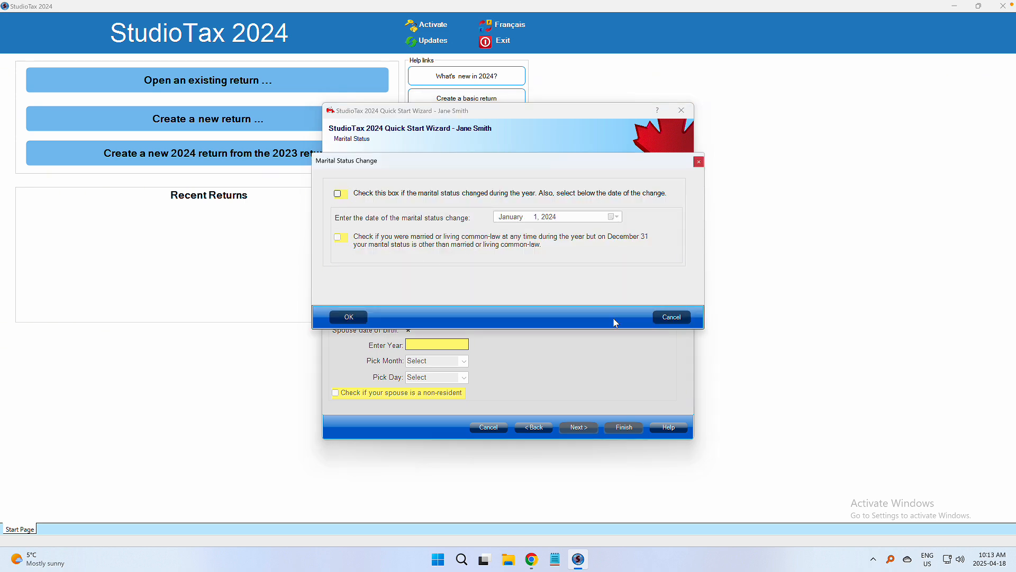
left_click(349, 317)
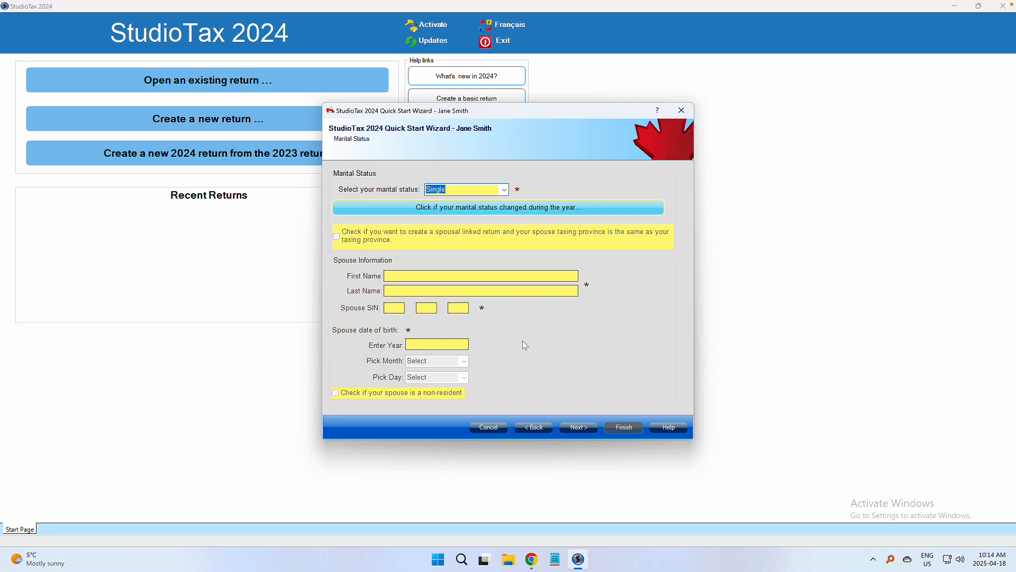
left_click(579, 427)
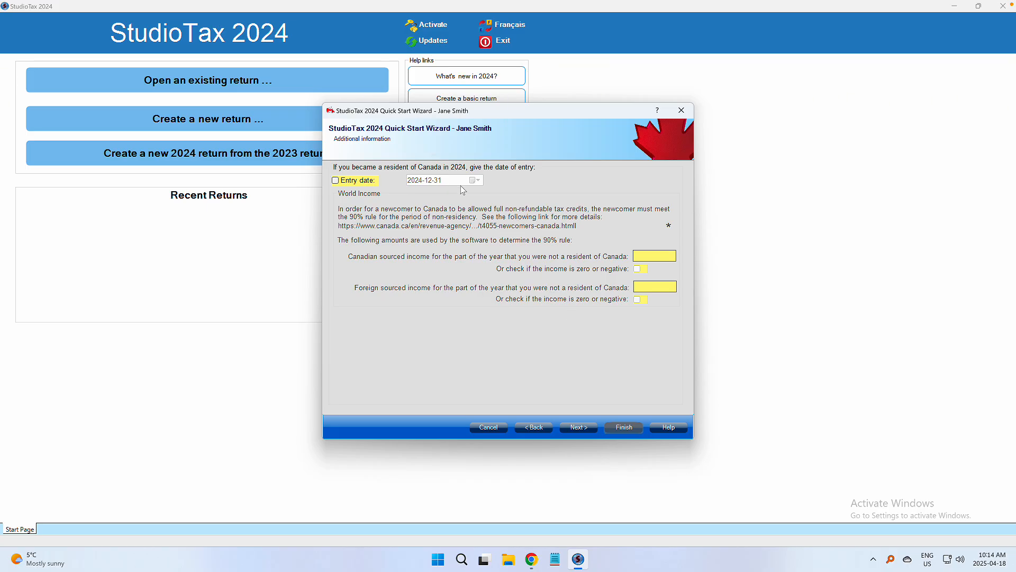
Step: Skip the newcomer and deceased/bankrupt pages and answer No to organ donor contact sharing
left_click(585, 428)
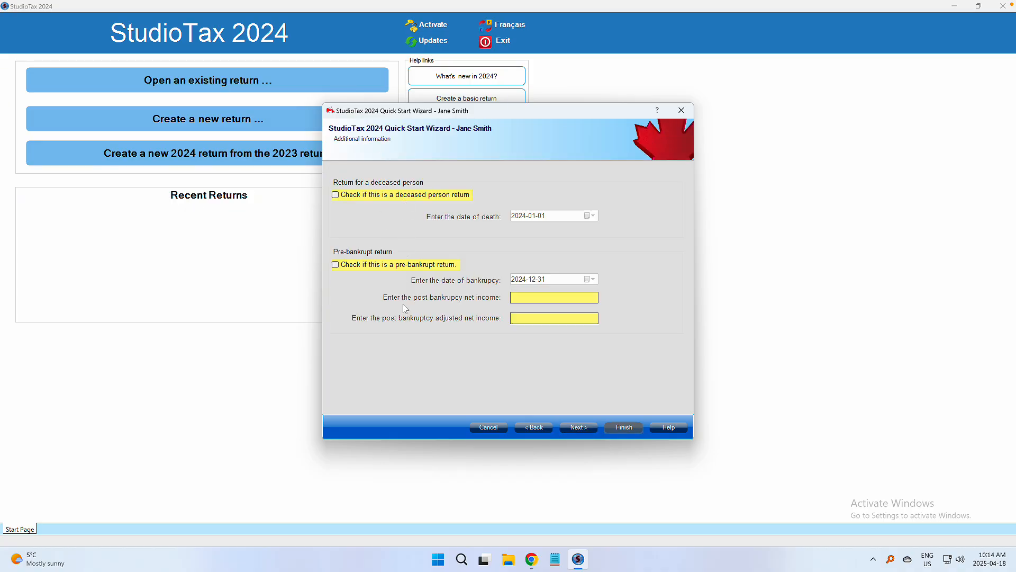
left_click(585, 428)
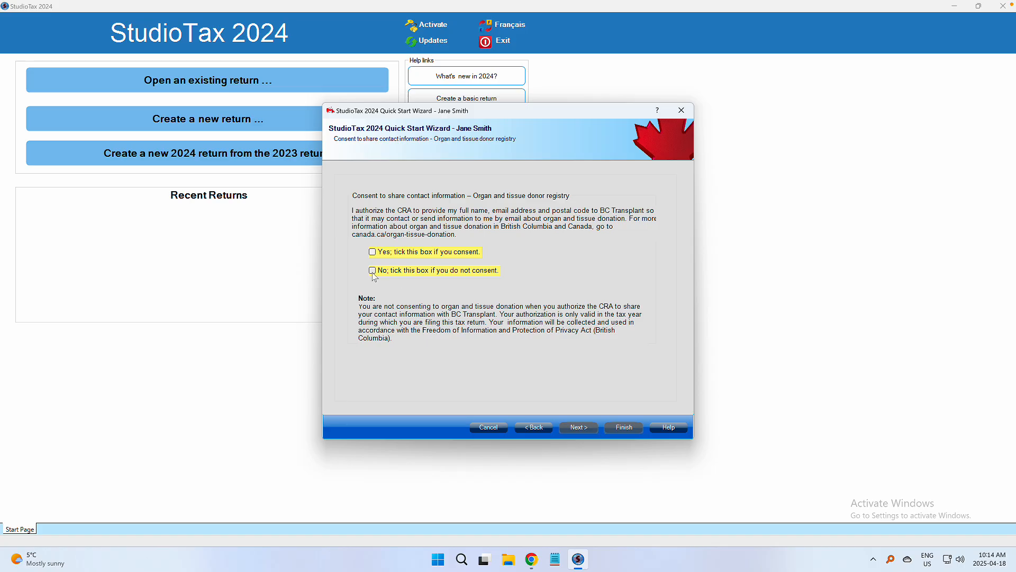
left_click(372, 271)
left_click(579, 427)
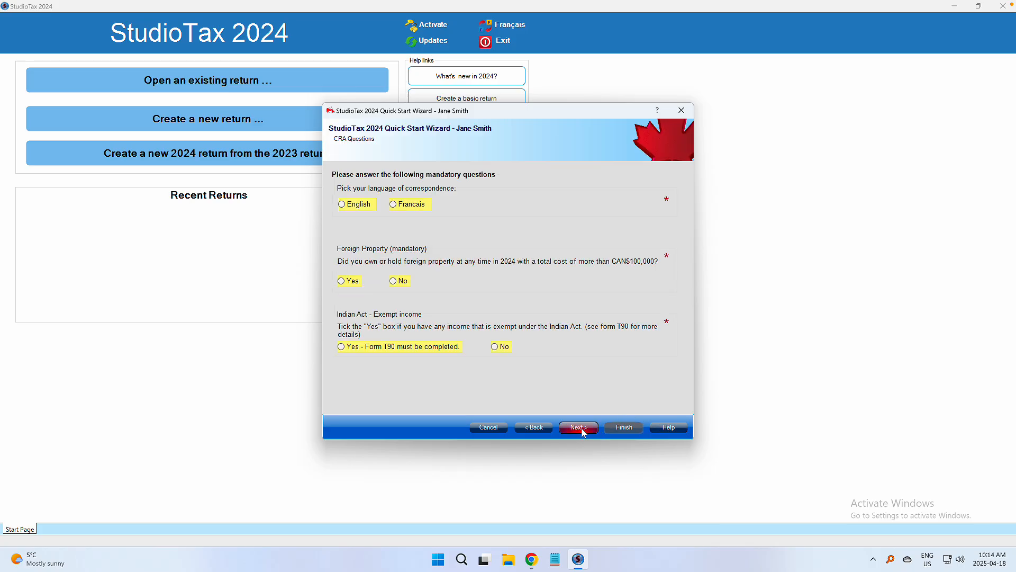
Step: Choose English correspondence and answer No to the foreign property question
left_click(342, 204)
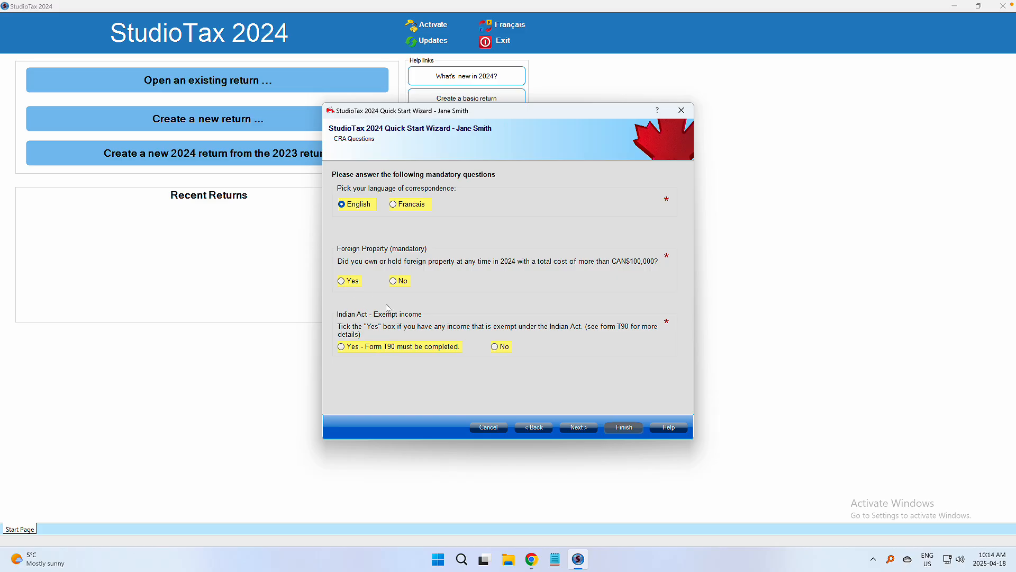
left_click(394, 283)
left_click(579, 428)
Step: Answer No to FHSA and property flipping, stating no property was disposed of
left_click(573, 427)
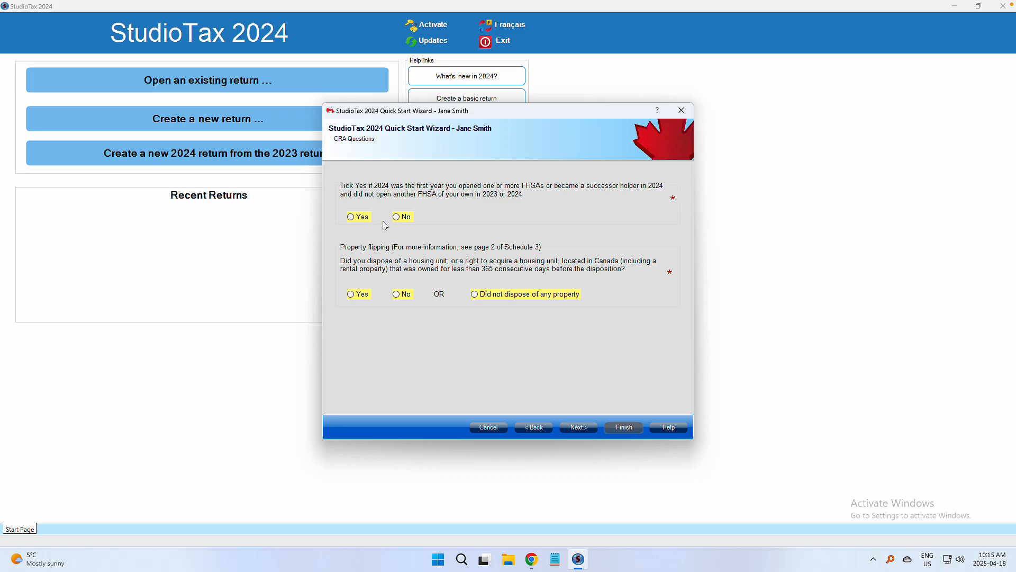
left_click(400, 221)
left_click(400, 295)
left_click(475, 295)
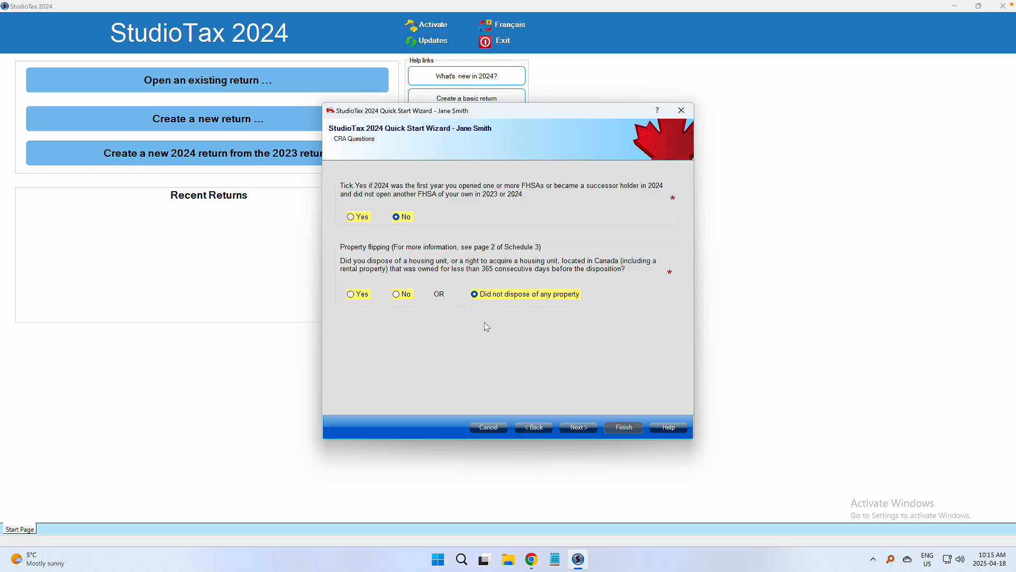
left_click(588, 431)
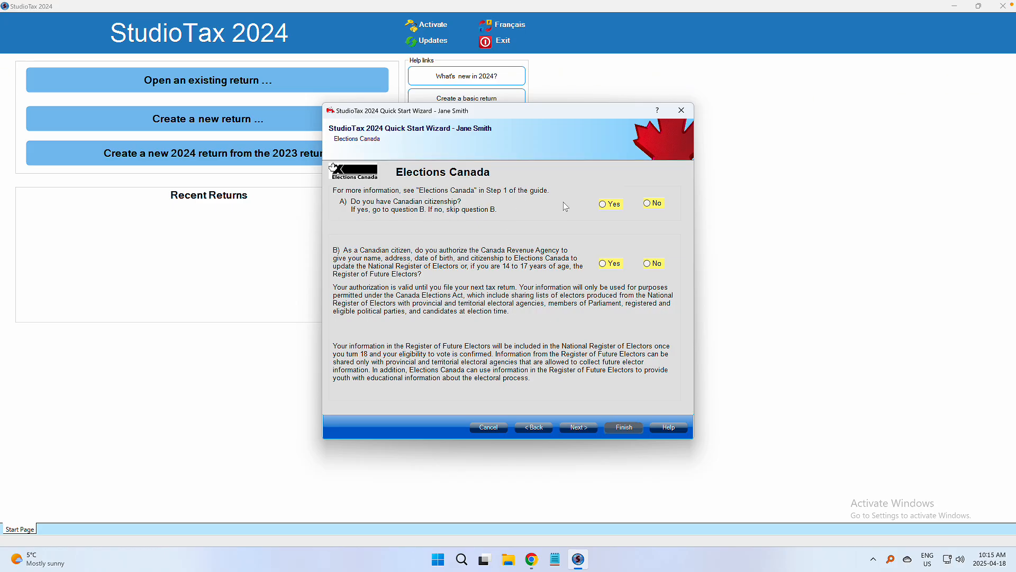
Step: Answer Yes to Canadian citizenship and to sharing information with Elections Canada
left_click(606, 206)
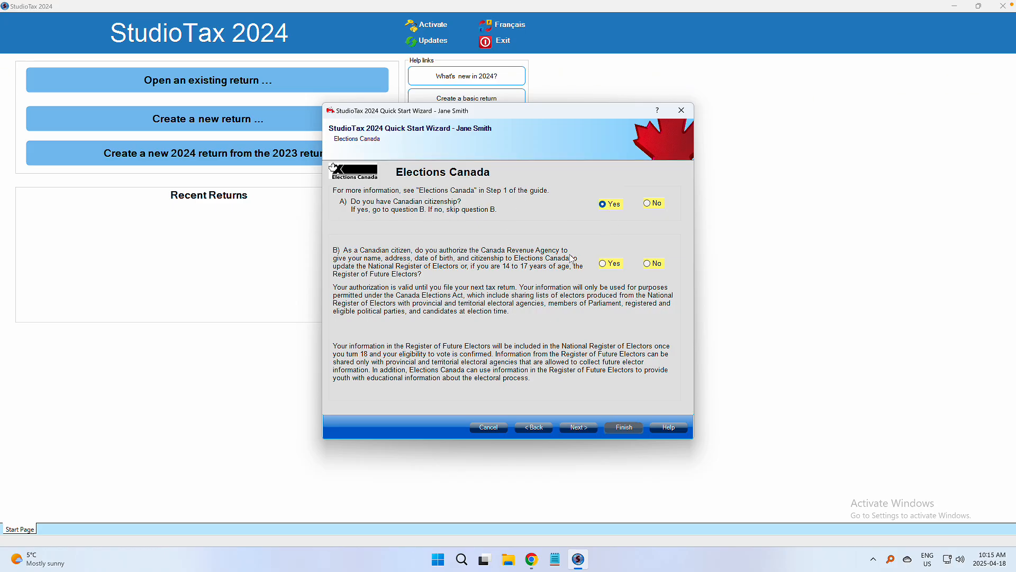
left_click(603, 264)
left_click(579, 427)
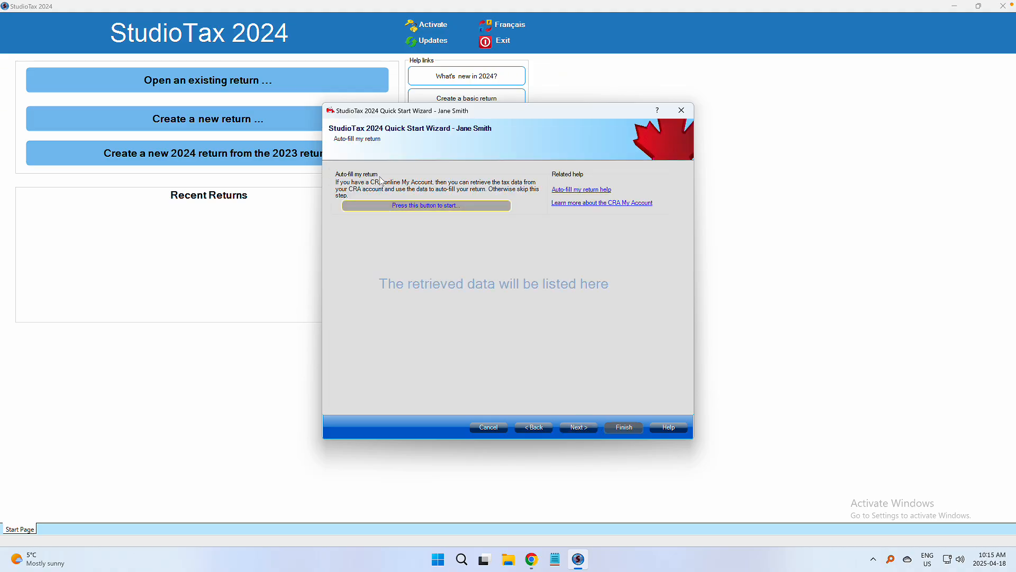
Step: Skip the auto-fill and access code pages and finish the wizard
left_click_drag(497, 115, 503, 114)
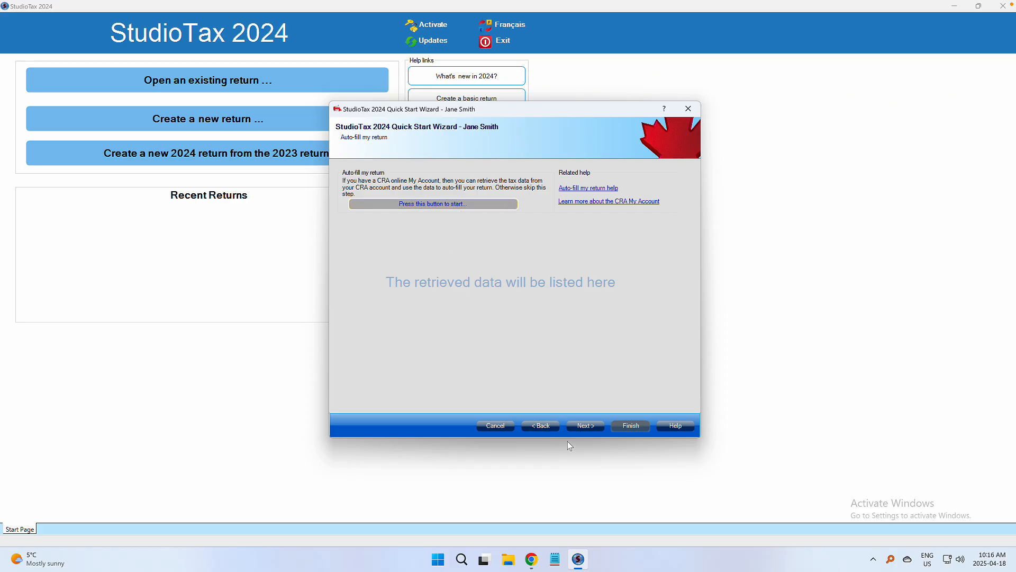
left_click(590, 427)
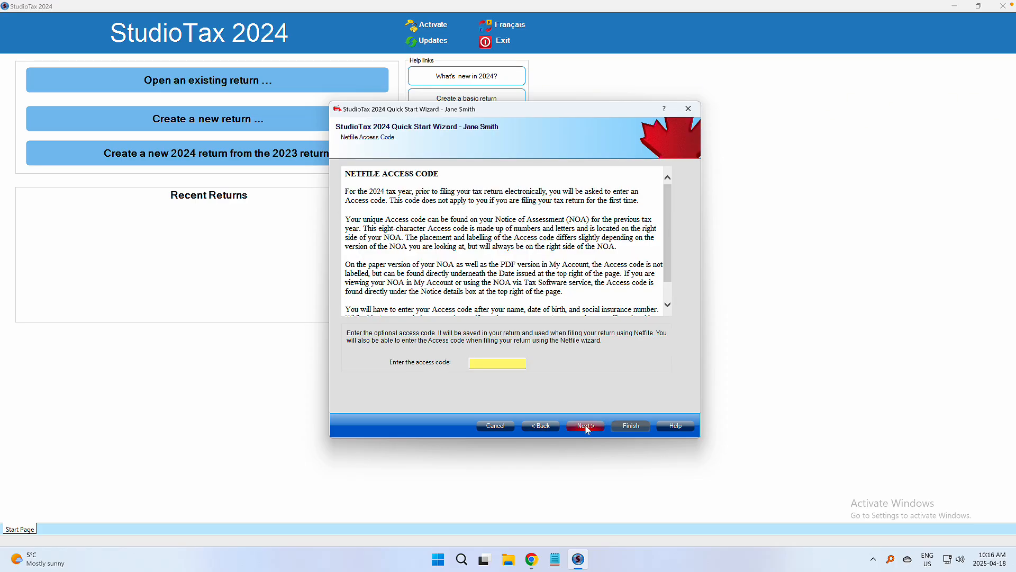
left_click(591, 430)
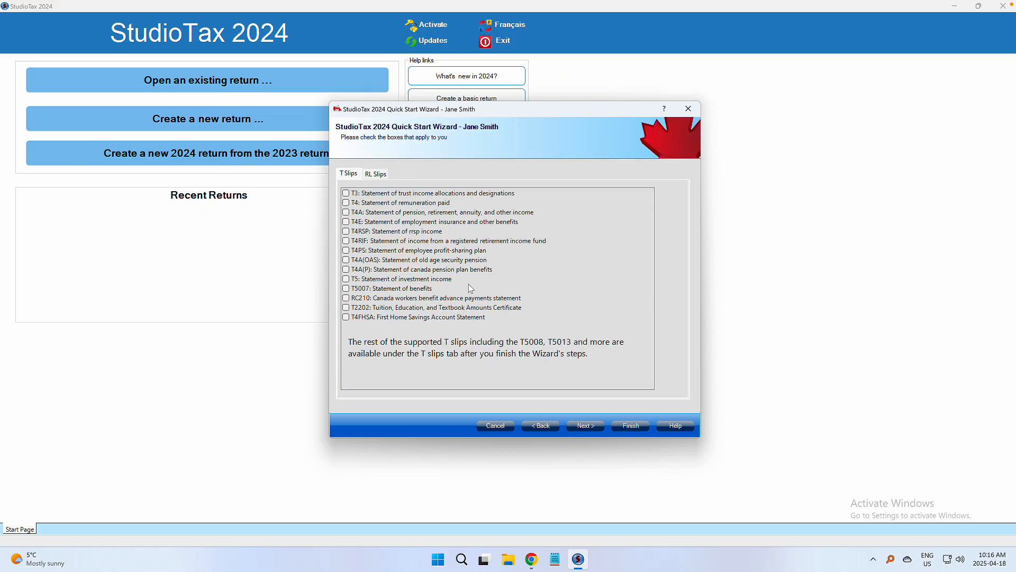
left_click(633, 427)
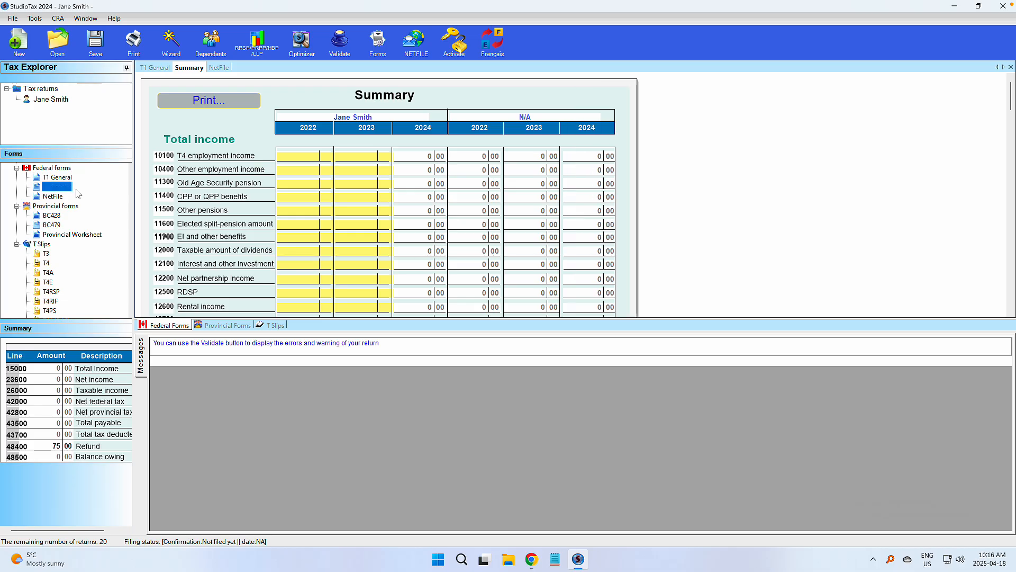
scroll(100, 214, "down", 1)
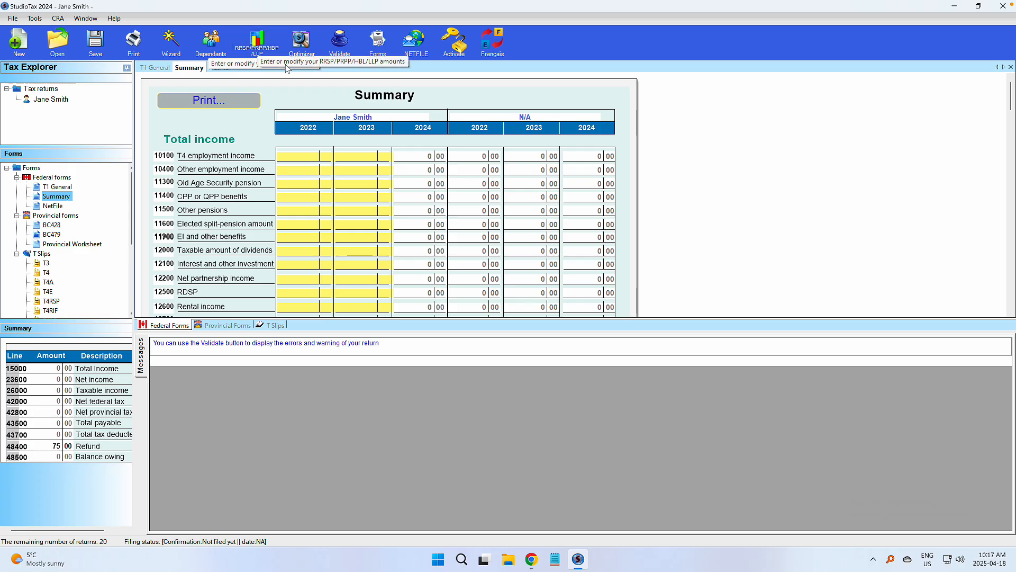
Step: Add Schedule3 (Capital Gains) and Schedule11 (Tuition and Education Amounts) from Federal Forms
left_click(382, 48)
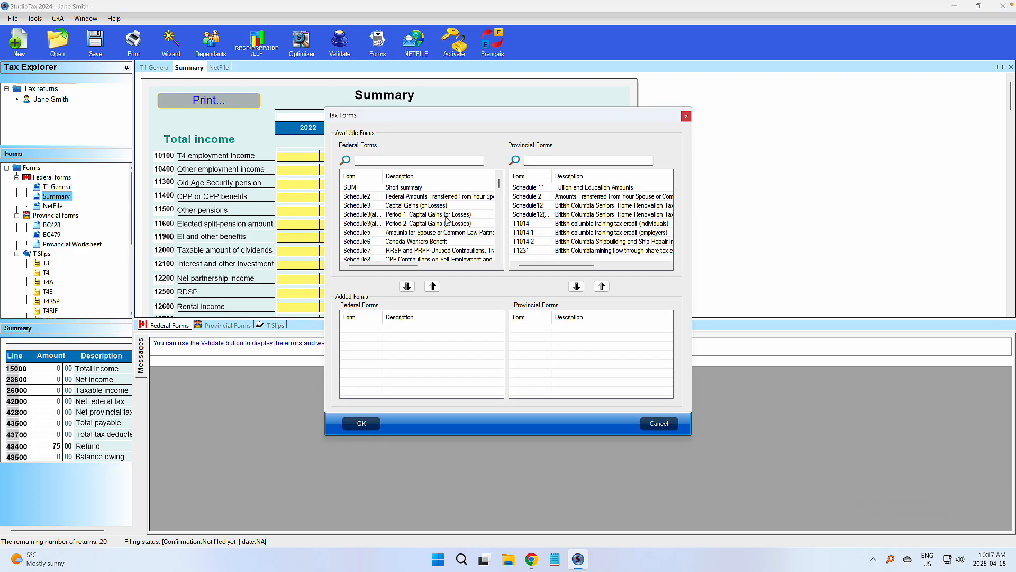
left_click(371, 206)
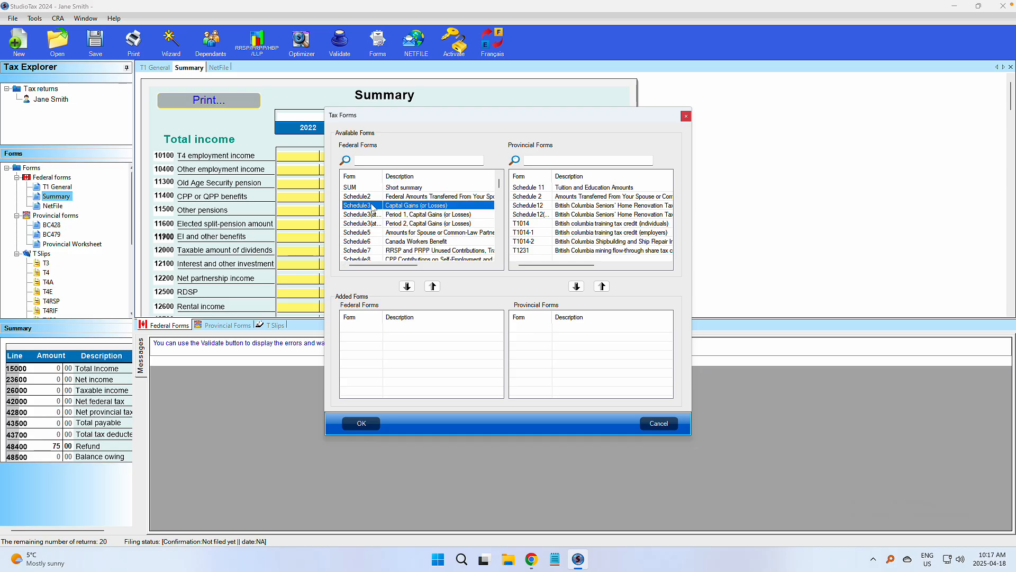
left_click(407, 287)
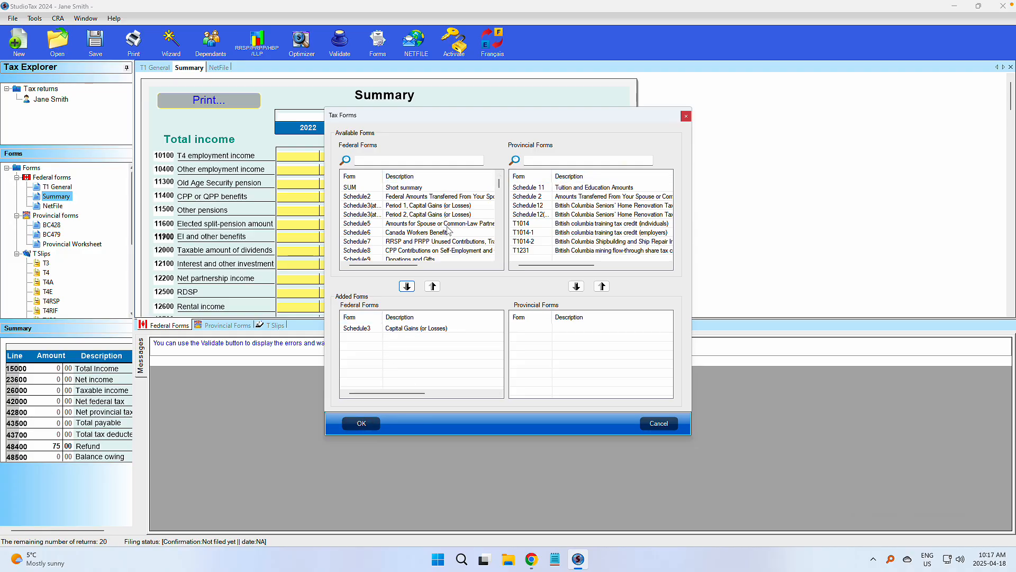
scroll(442, 214, "down", 4)
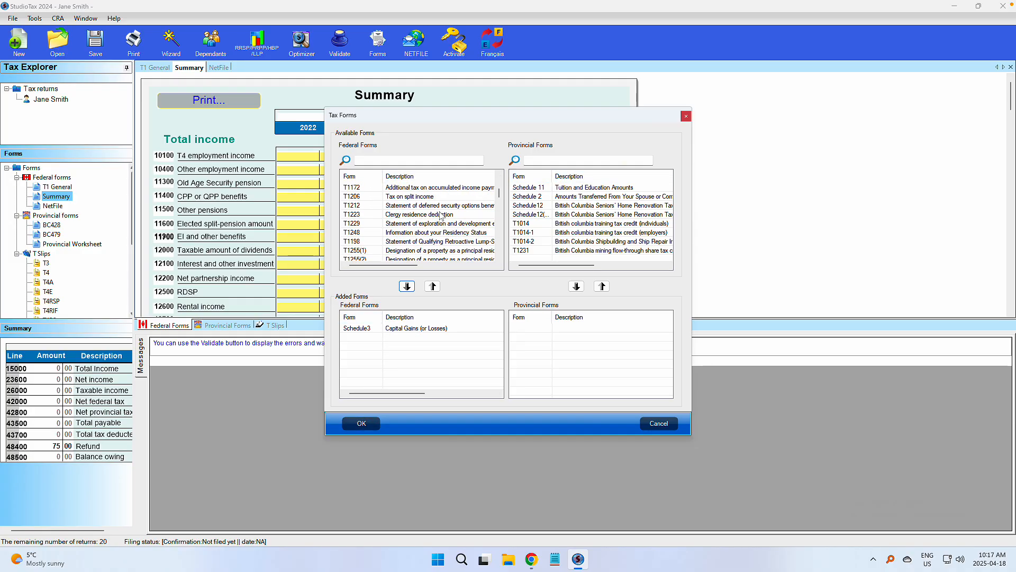
scroll(444, 216, "up", 2)
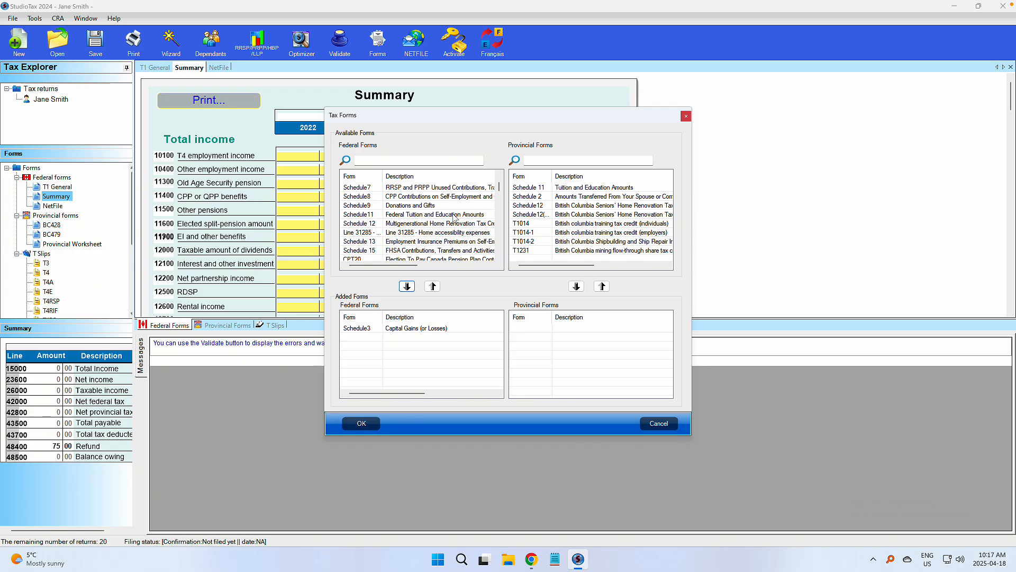
left_click(454, 215)
left_click(407, 286)
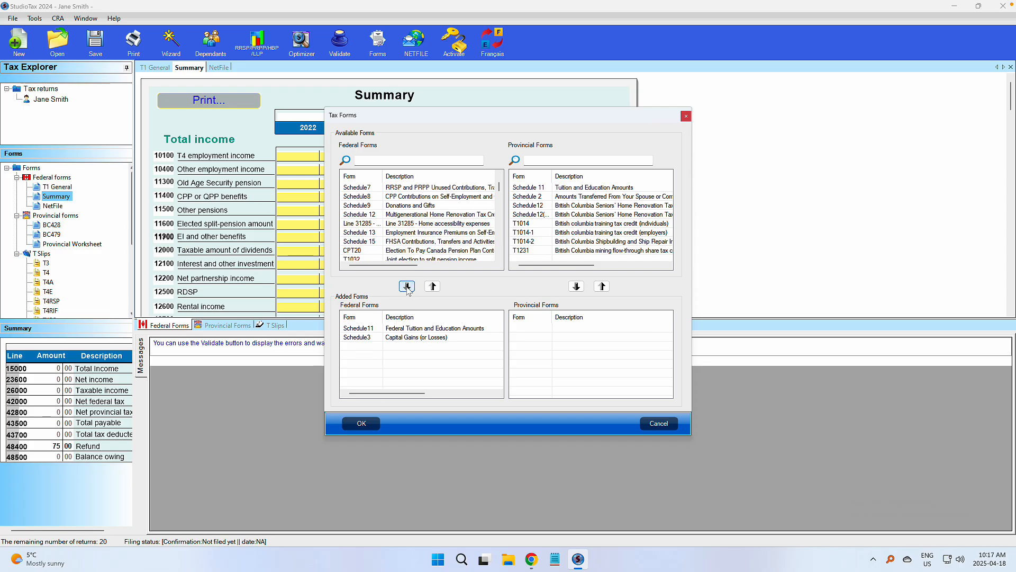
left_click(370, 424)
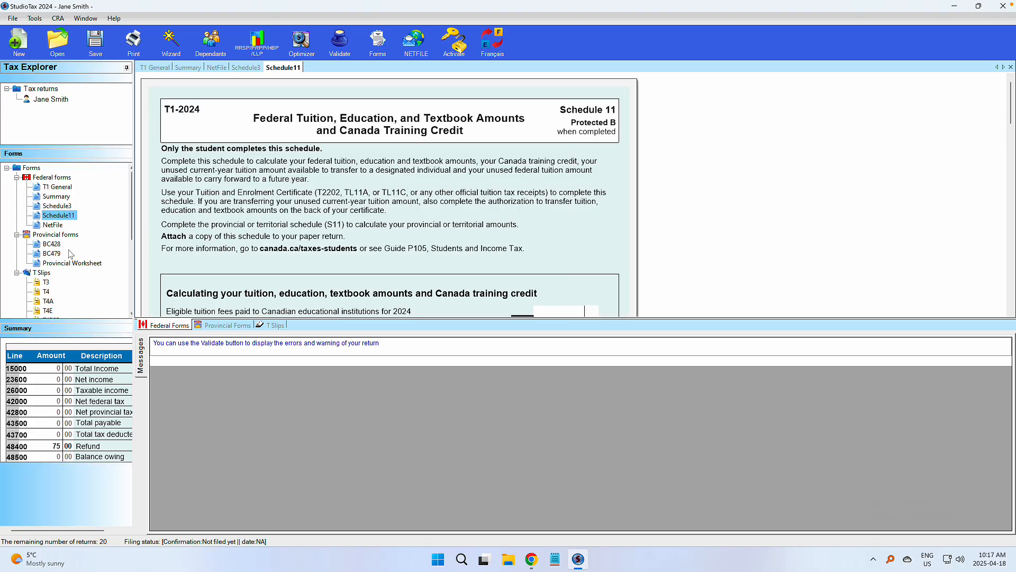
Step: Open the blank T4 slip from the T Slips section of the forms tree
scroll(94, 256, "down", 3)
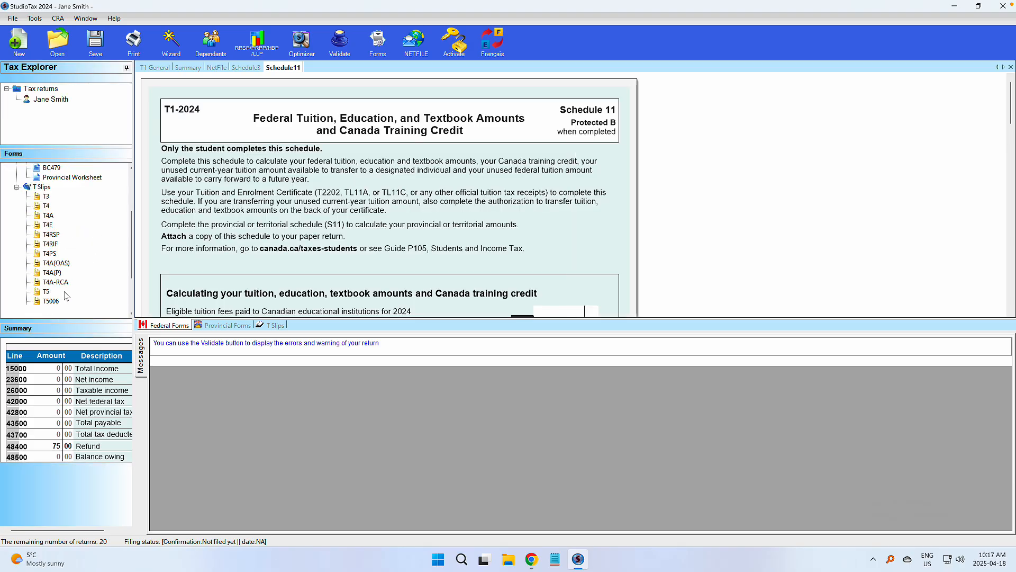
double_click(48, 206)
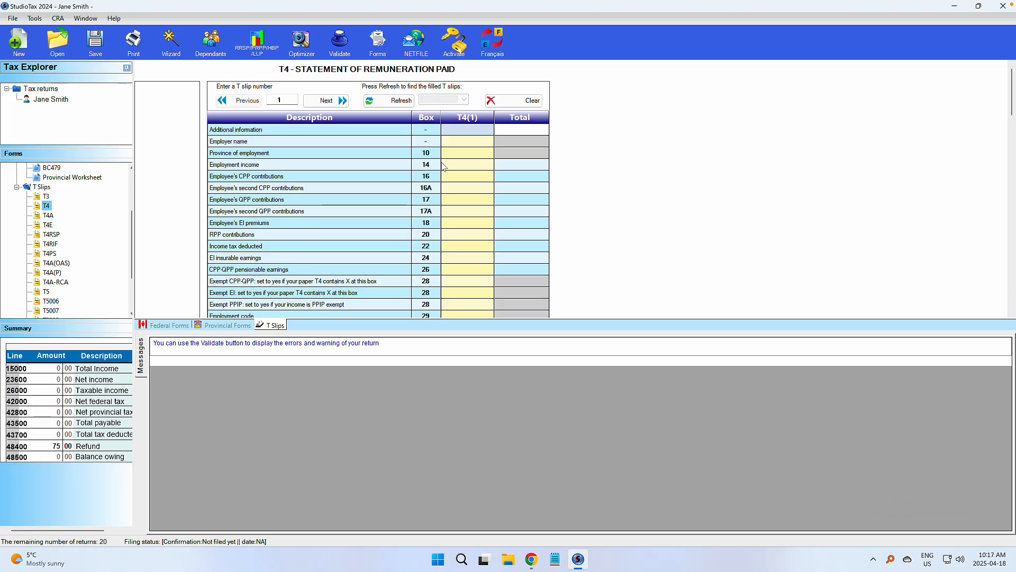
left_click(533, 561)
Step: Show the Canada.ca example of a completed 2024 T4 slip with CPP and CPP2 contributions
left_click(491, 133)
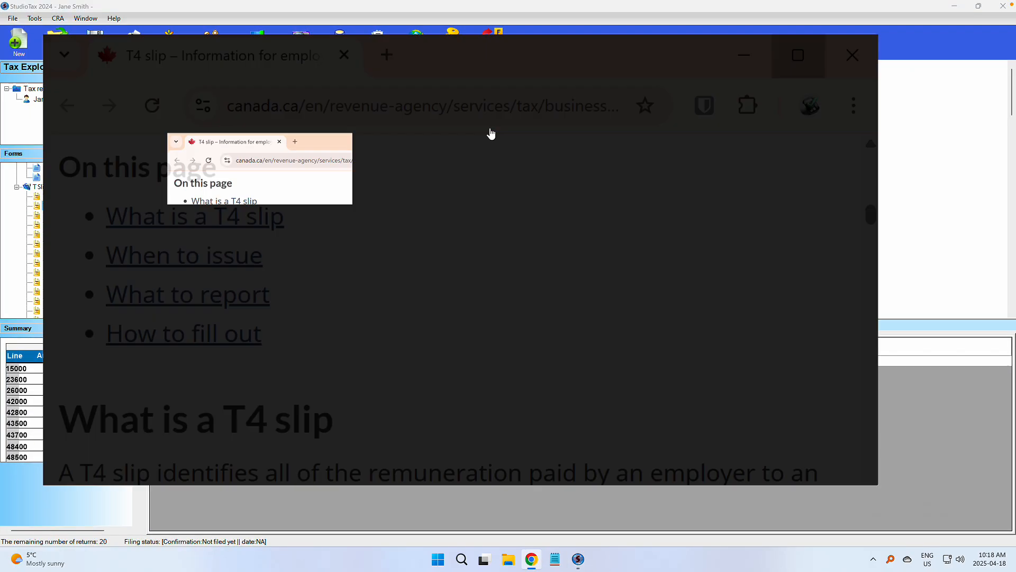
scroll(466, 249, "up", 10)
scroll(466, 250, "down", 3)
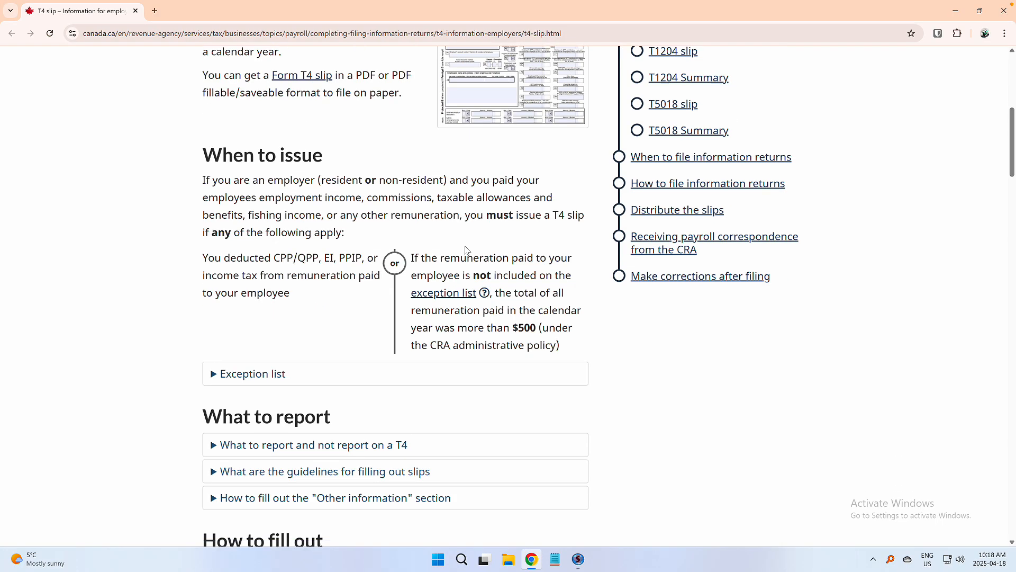
scroll(466, 250, "down", 5)
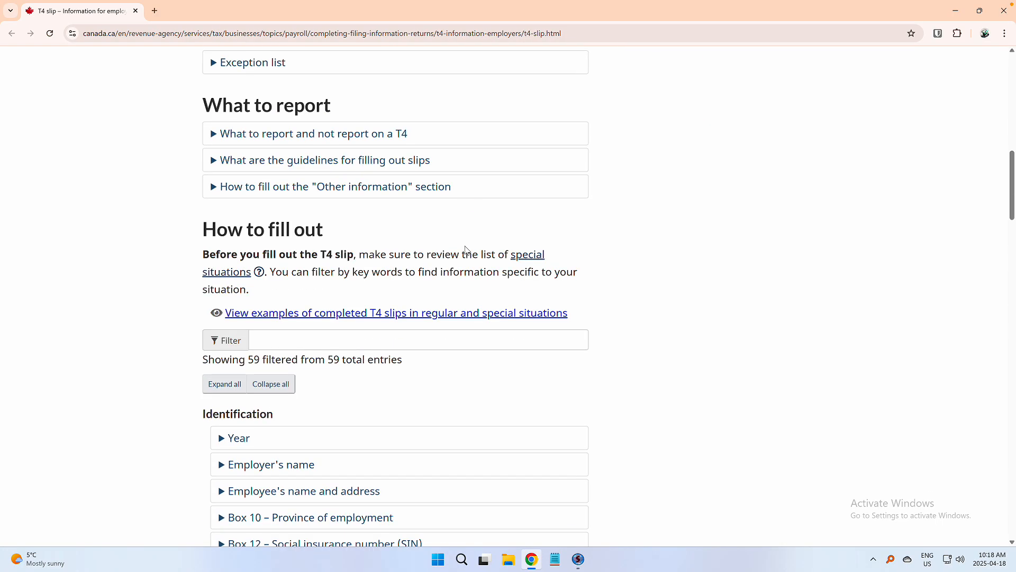
left_click(359, 314)
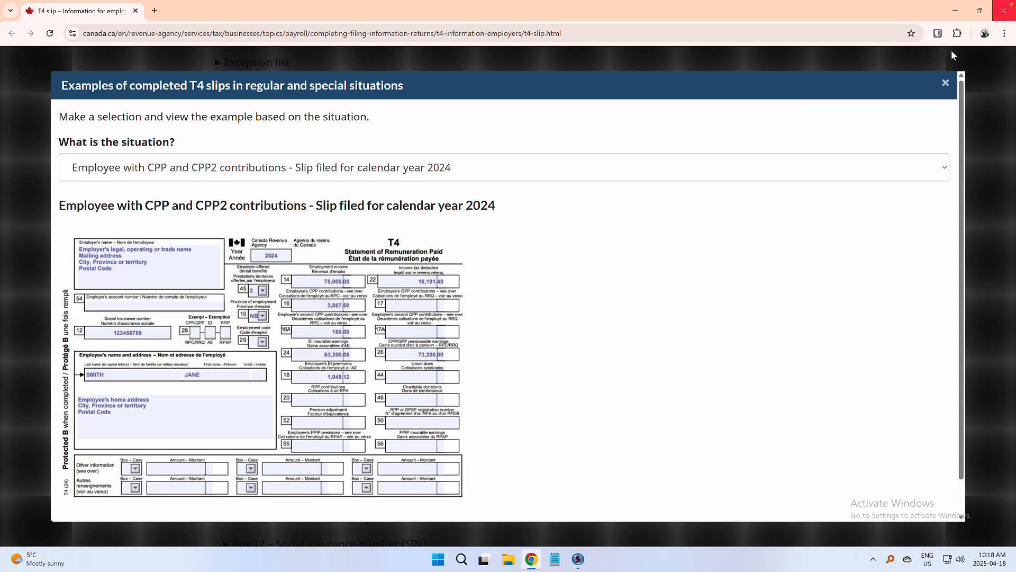
left_click(980, 10)
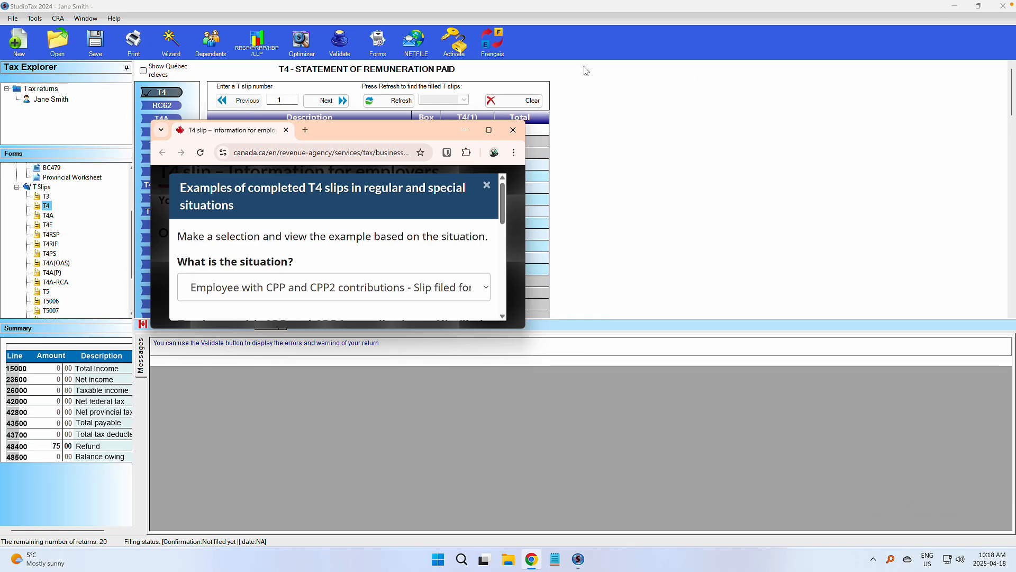
Step: Arrange StudioTax's T4(1) form beside the Canada.ca example slip
left_click(979, 10)
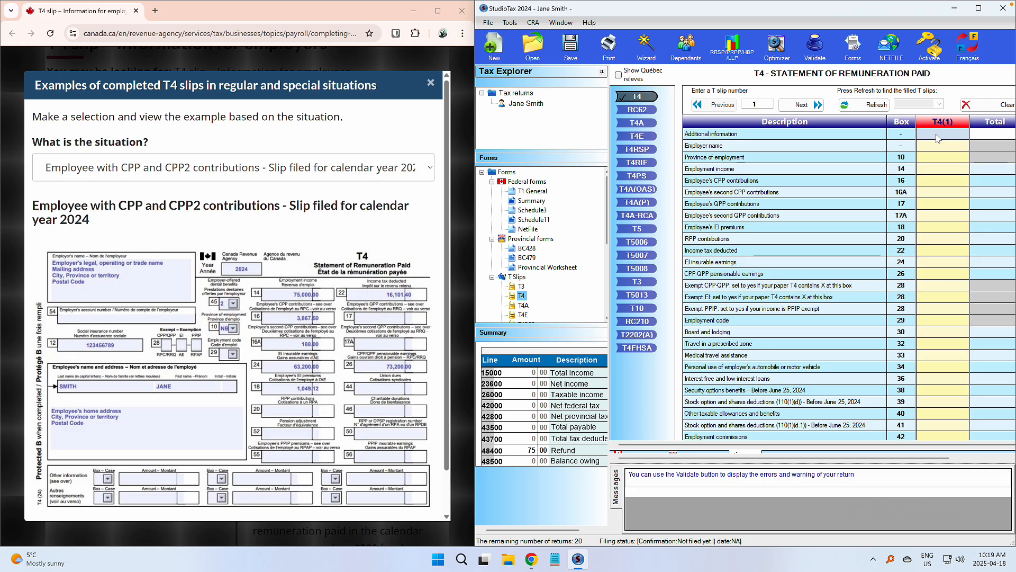
left_click(937, 135)
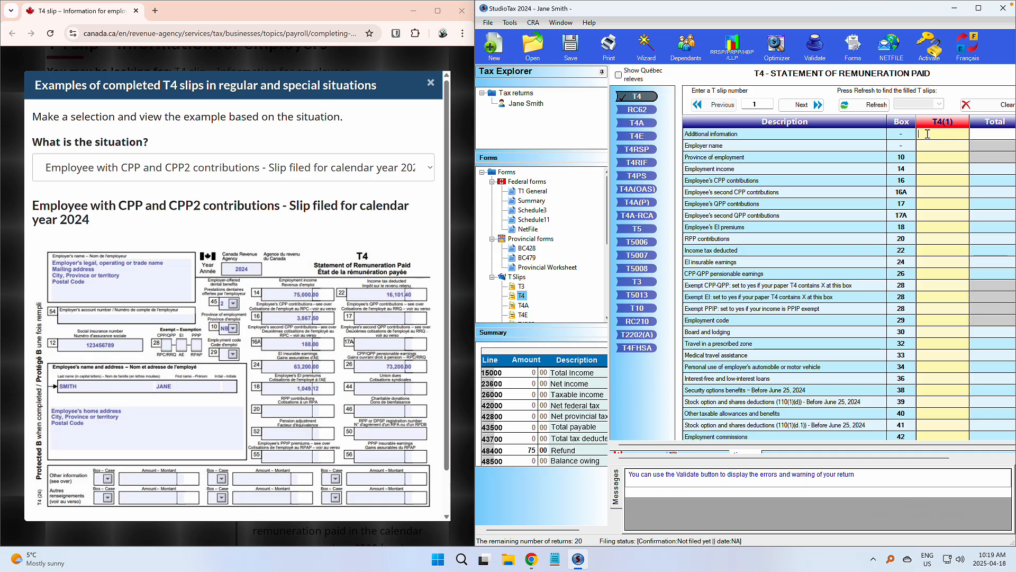
scroll(924, 150, "down", 1)
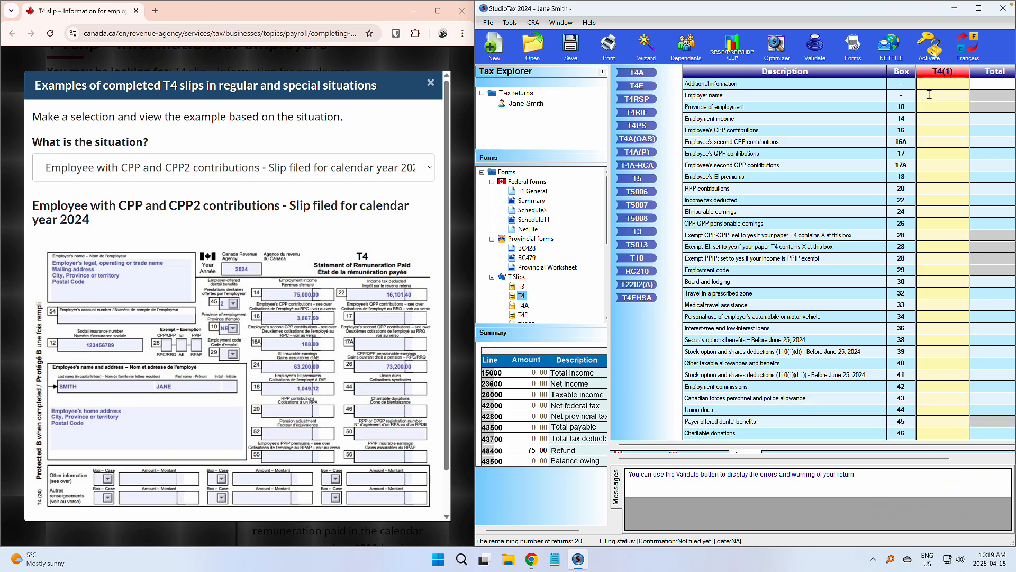
Step: Enter ABC Inc. as the T4 employer name and pick British Columbia as province of employment
left_click(929, 94)
type("ABC Inc.")
key("Return")
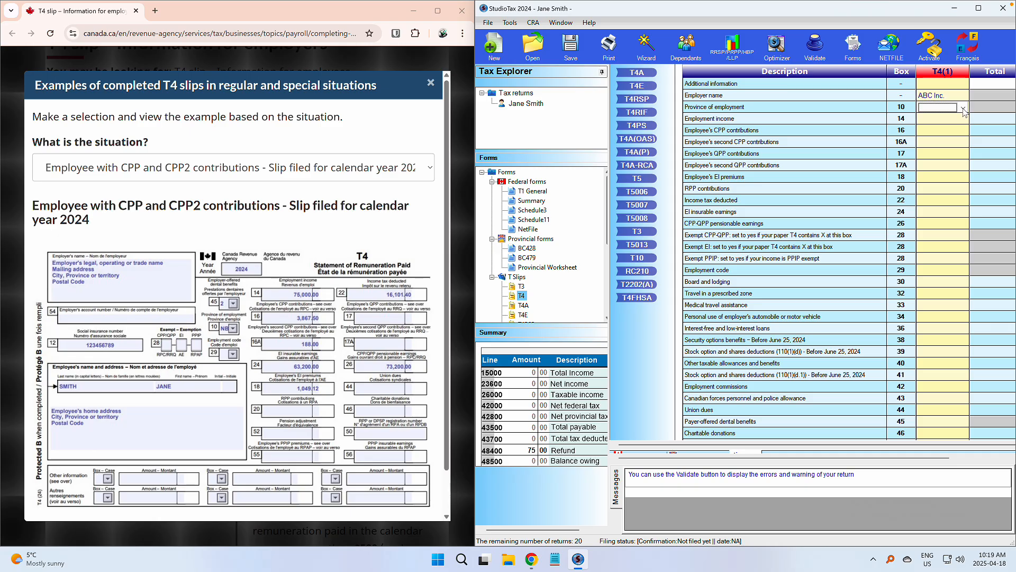
left_click(964, 108)
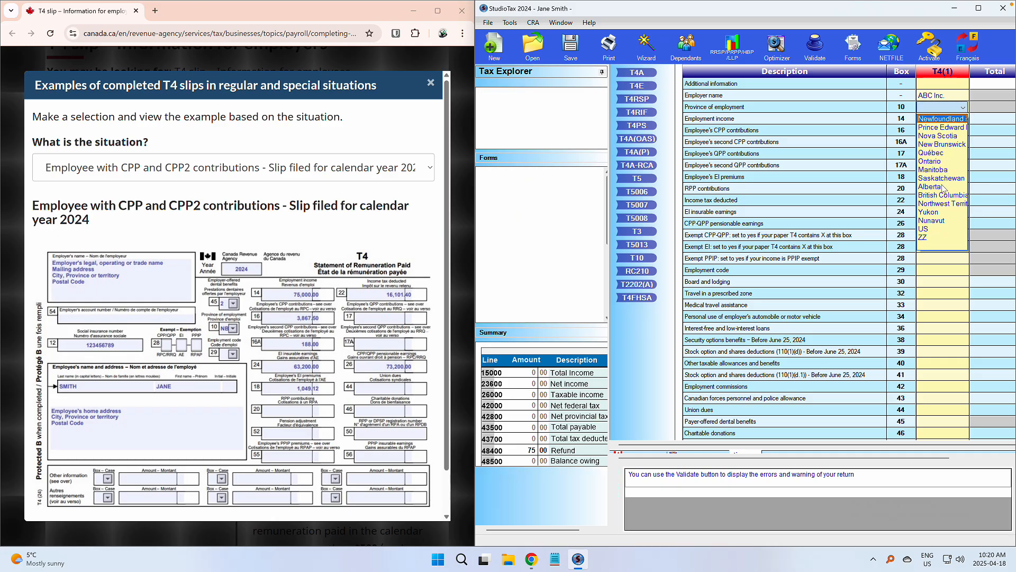
key("y")
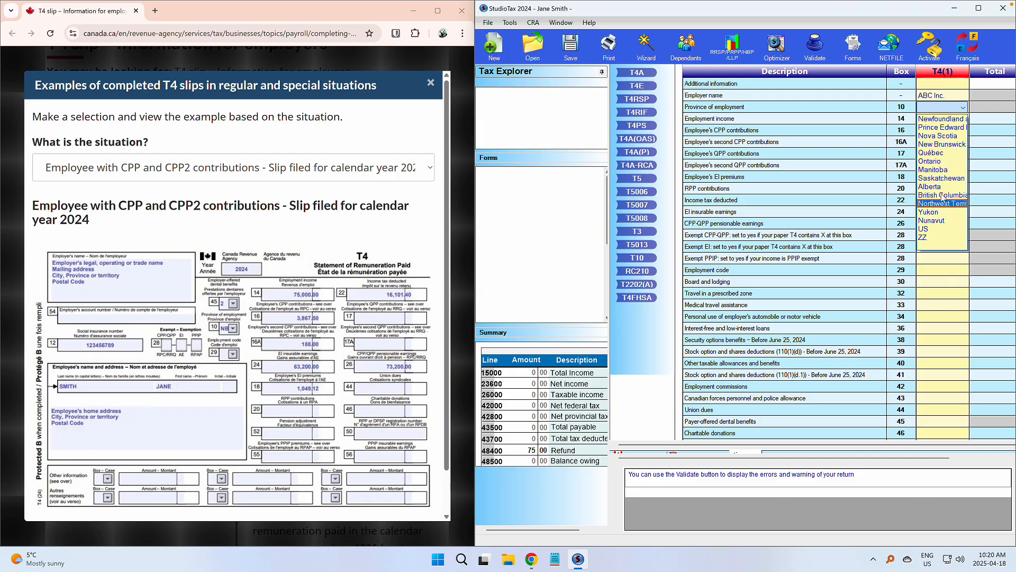
left_click(942, 196)
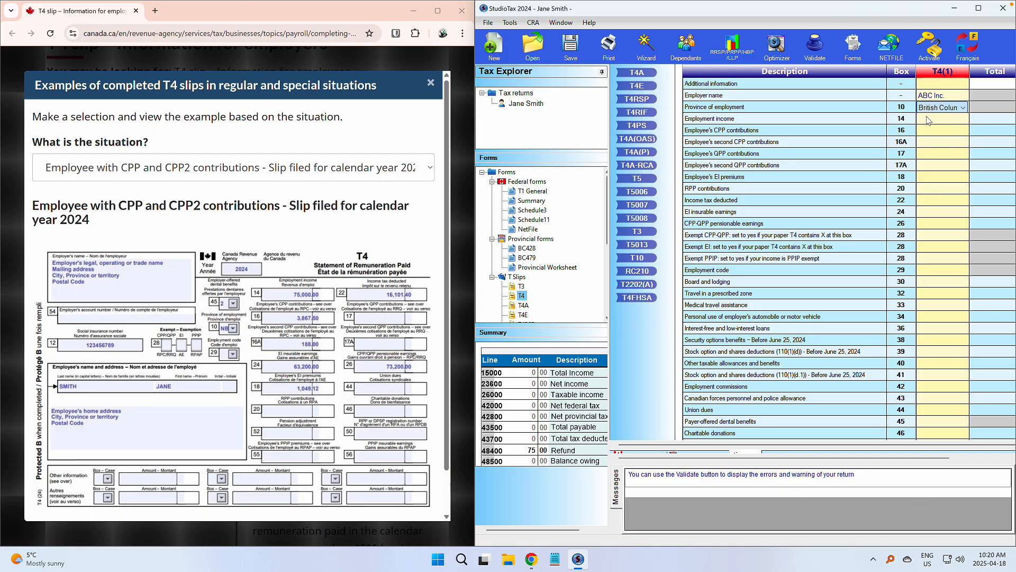
left_click(927, 118)
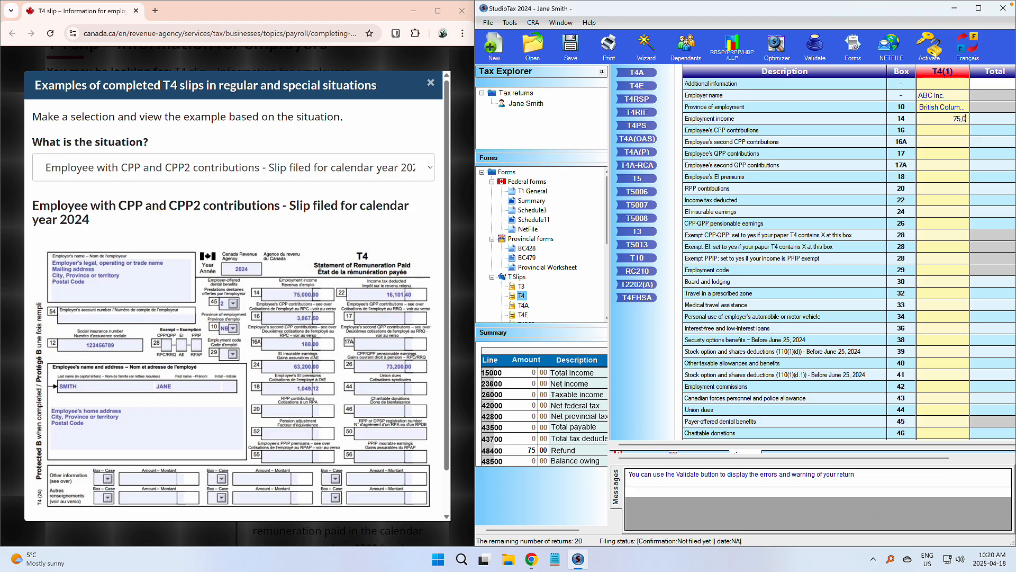
Step: Enter T4 amounts: box 14 $75,000, box 16 $3,867.50, box 16A $188, box 24 $63,200, box 18 $1,049.12
key("Return")
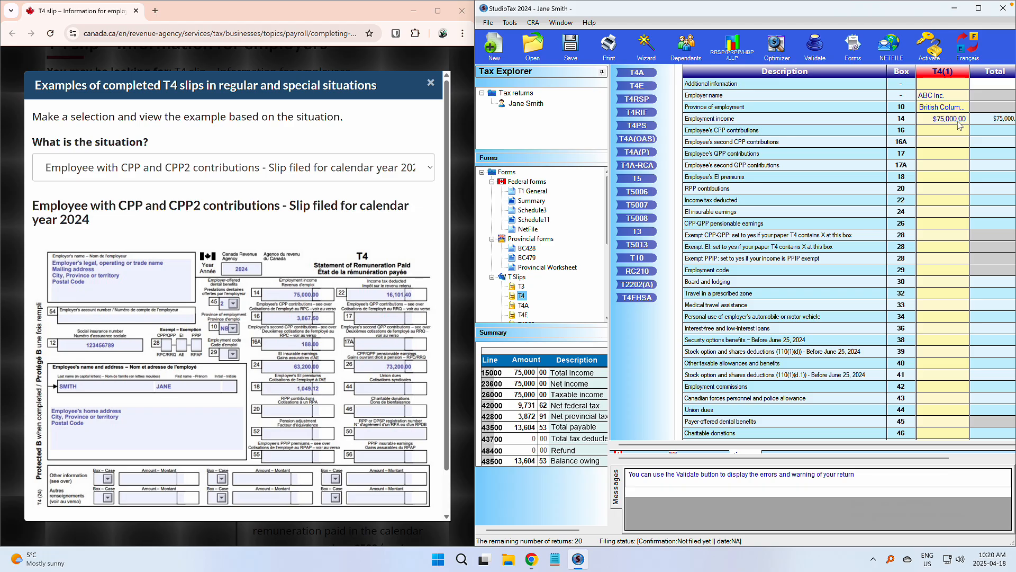
type("3,867.50")
key("Return")
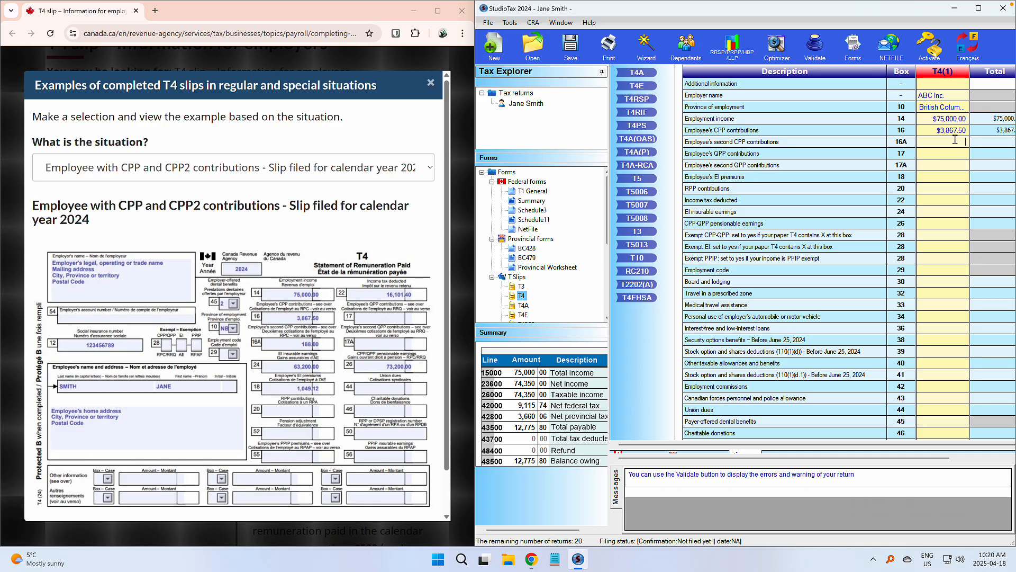
type("188")
key("Return")
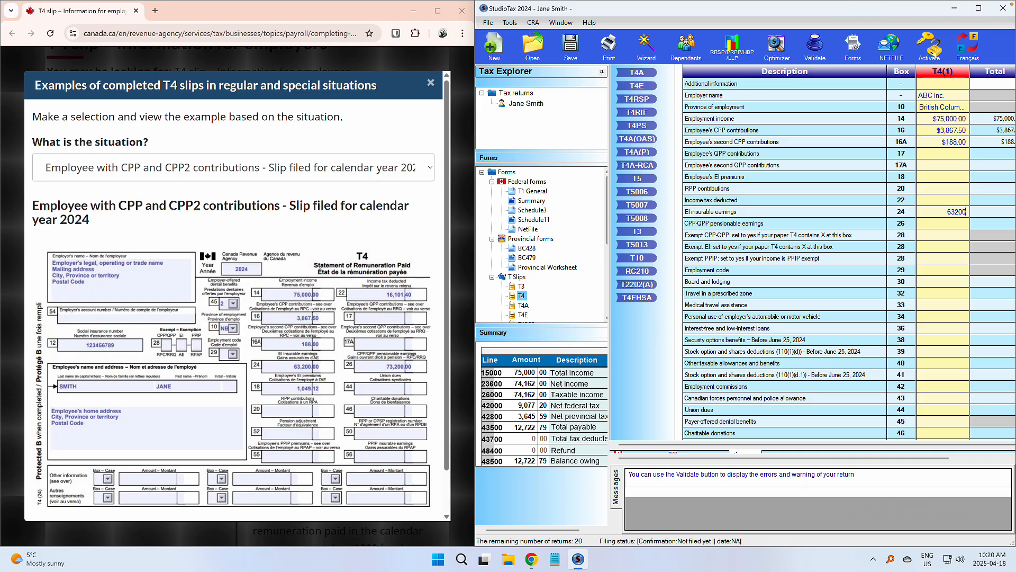
key("Return")
type("1049.12")
key("Return")
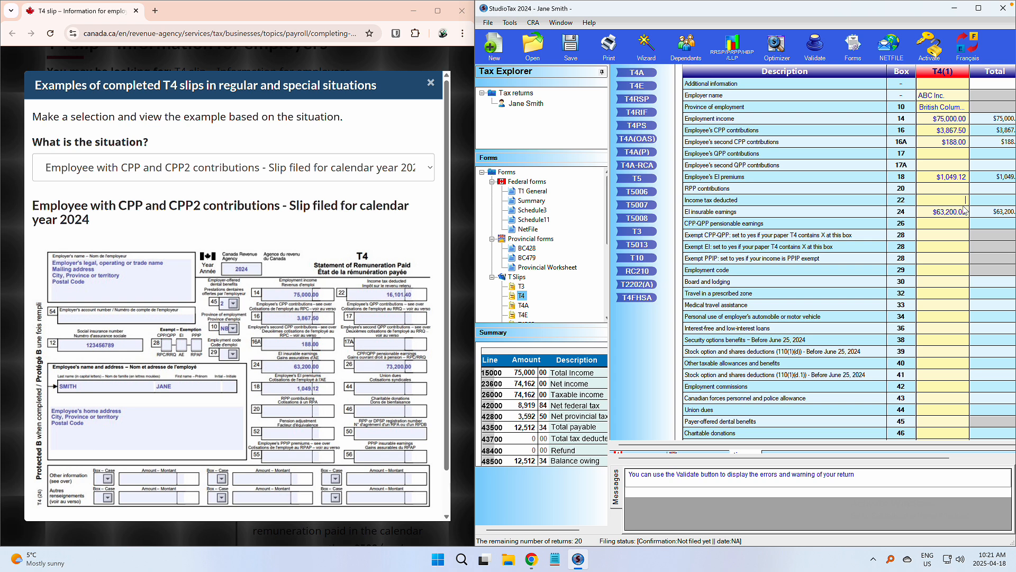
Step: Enter $16,101.40 in box 22 and $73,200 in box 26, then save the return
type("16101.40")
left_click(963, 211)
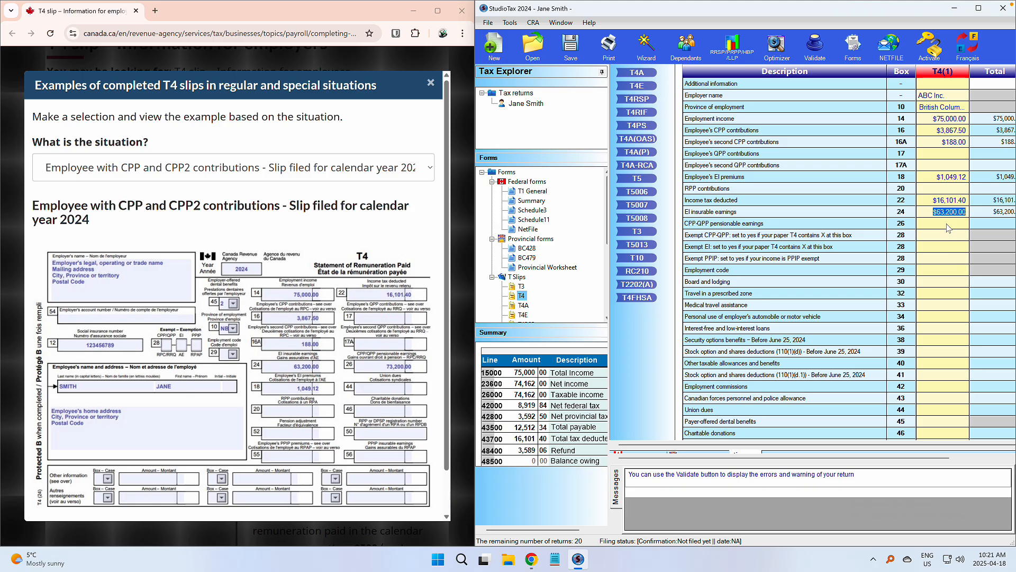
left_click(952, 224)
type("73200")
left_click(959, 235)
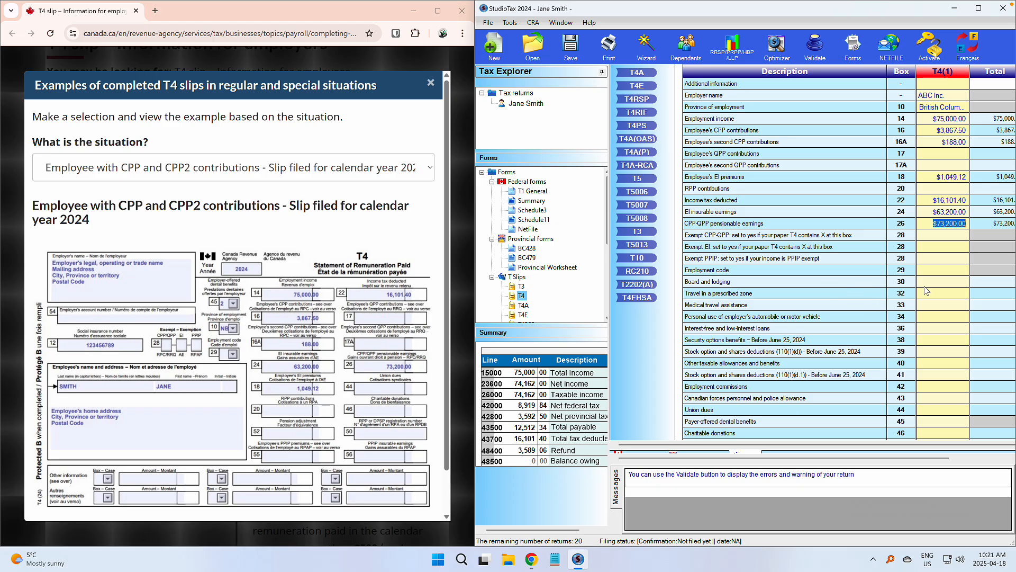
left_click(946, 258)
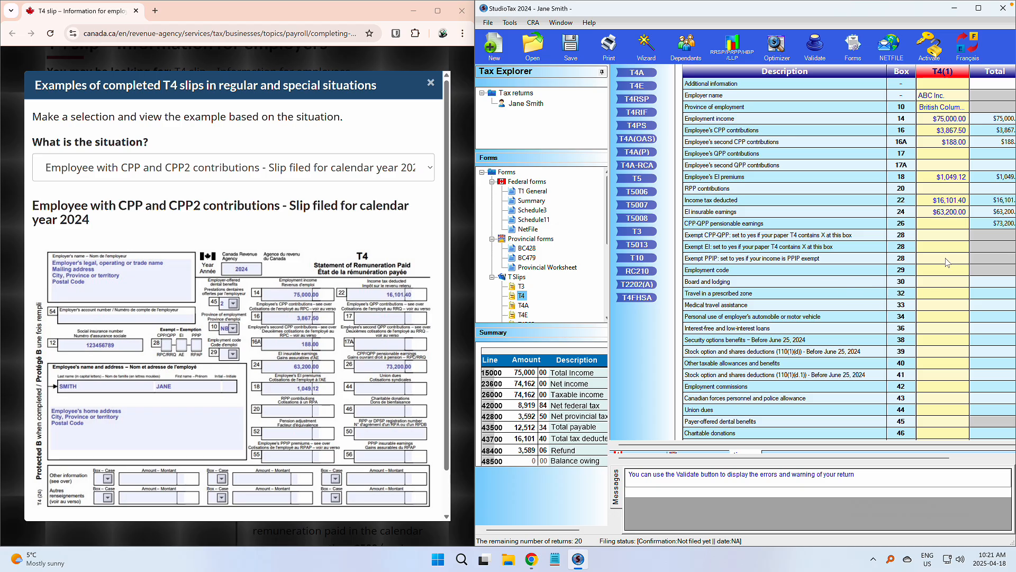
left_click(570, 47)
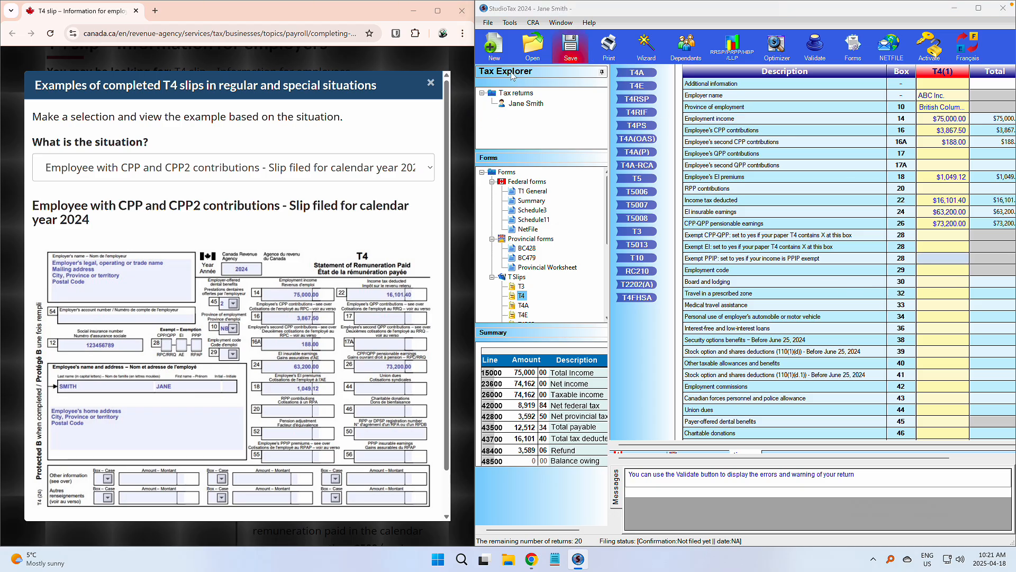